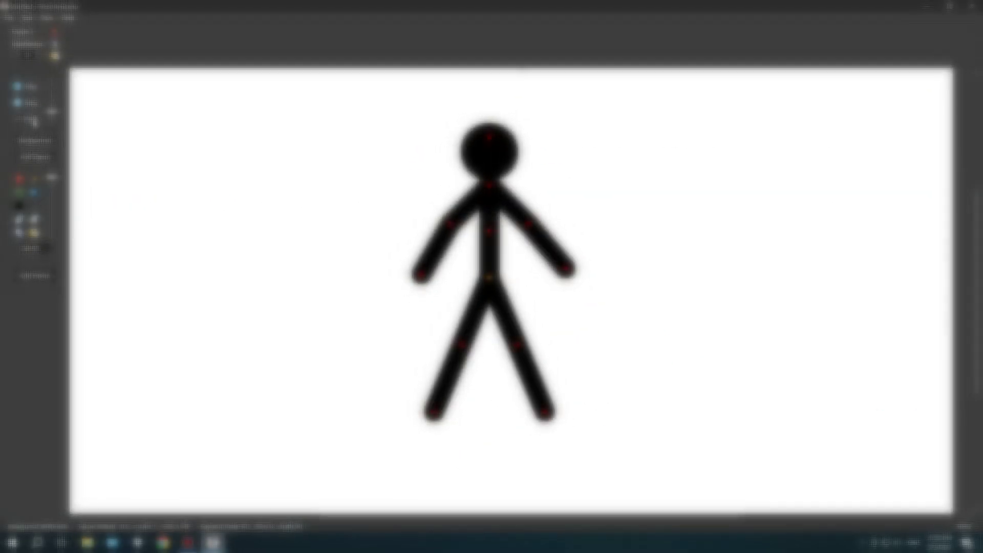
Add a second default stick figure to the canvas and move a figure sideways to separate the two
click(31, 163)
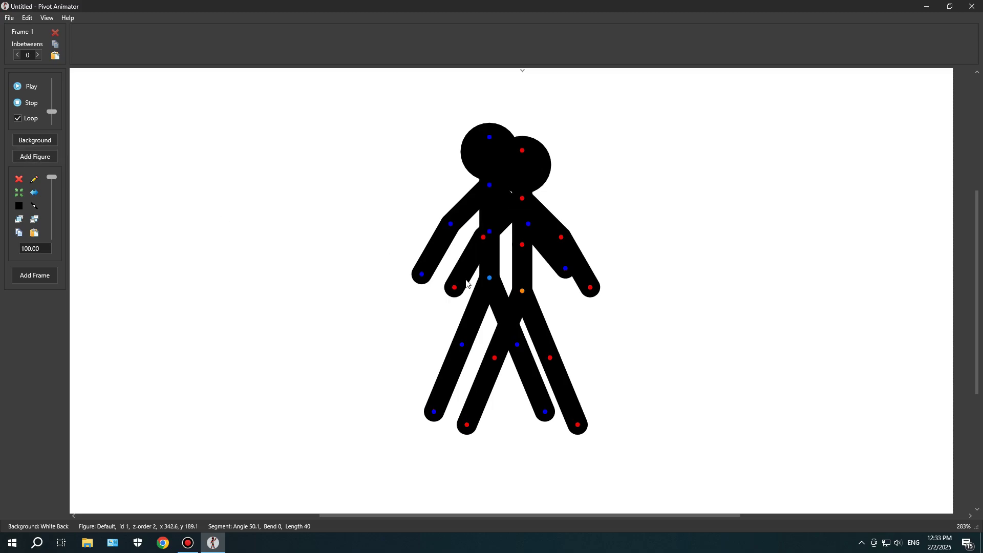
scroll(468, 284, down, 4)
drag(481, 280, 394, 281)
Start loading a sprite image into the animation
click(9, 20)
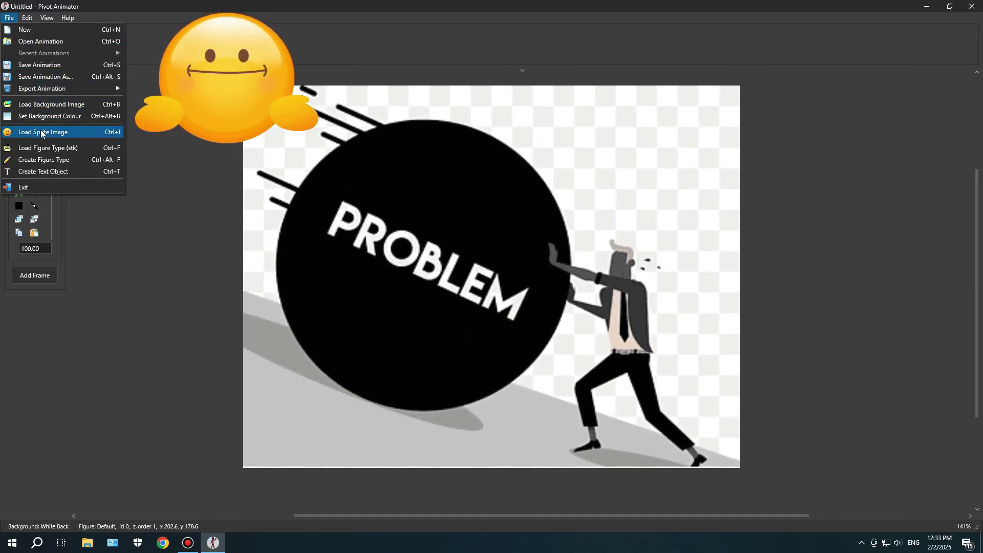
click(47, 134)
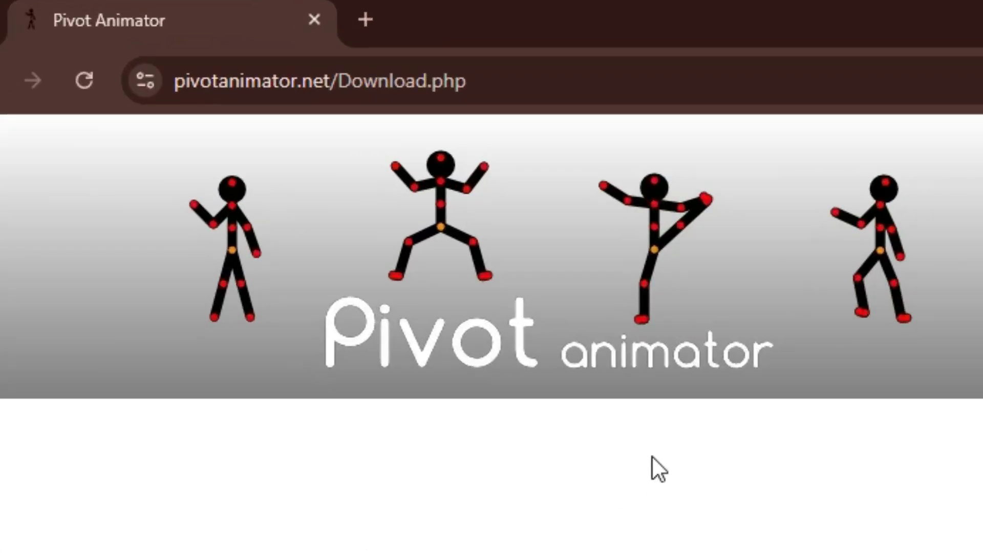
Try to download the Pivot Animator 5 installer from the official website's download page and check the download list
scroll(352, 324, down, 4)
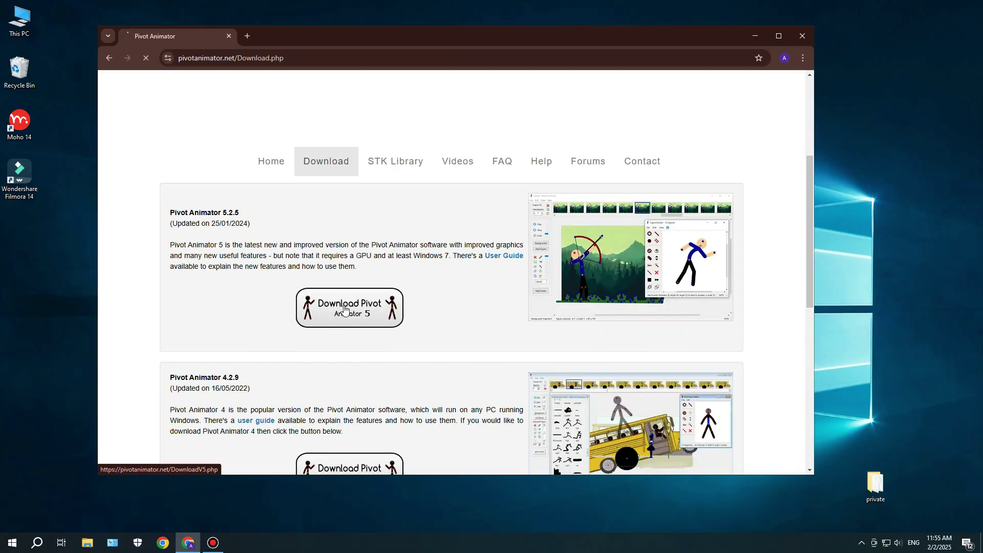
click(344, 309)
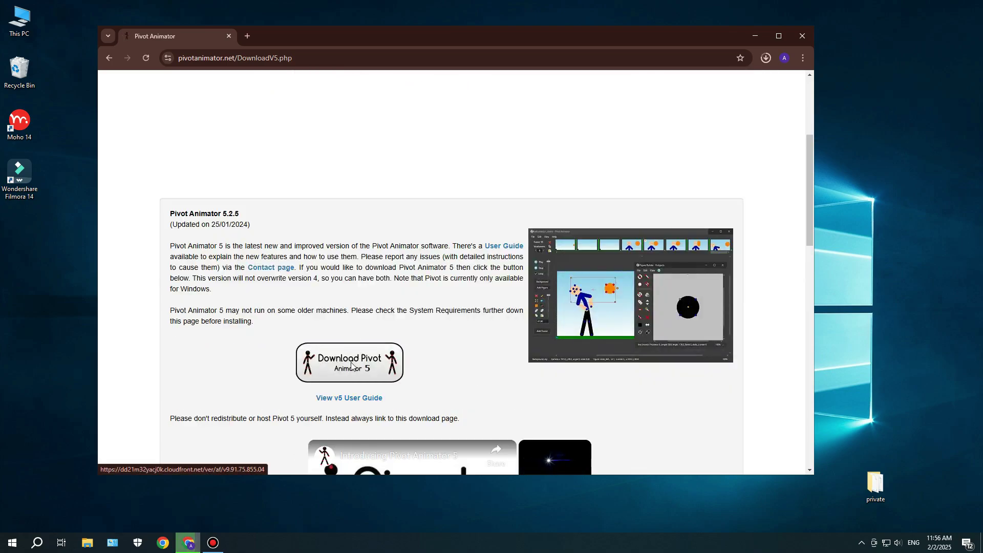
click(766, 58)
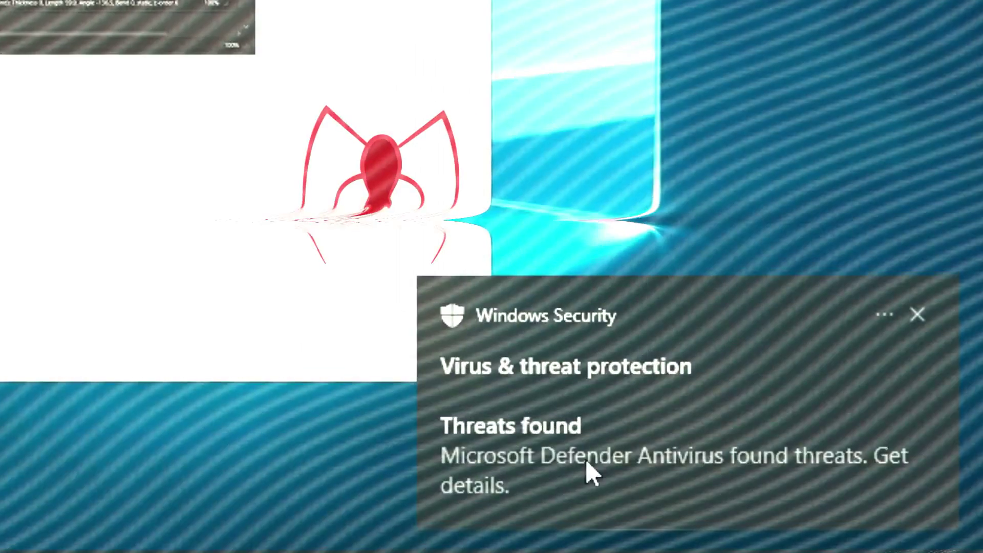
Review the detected PivotAnimator_BundleInstaller threat in Windows Security, apply the Remove action to it, and close the window
click(576, 462)
click(657, 284)
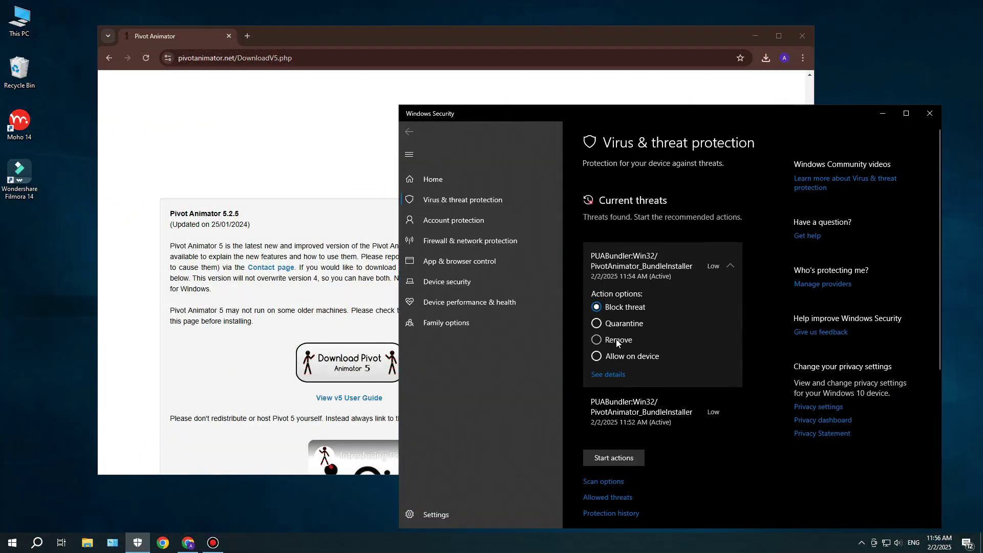
click(618, 340)
click(622, 459)
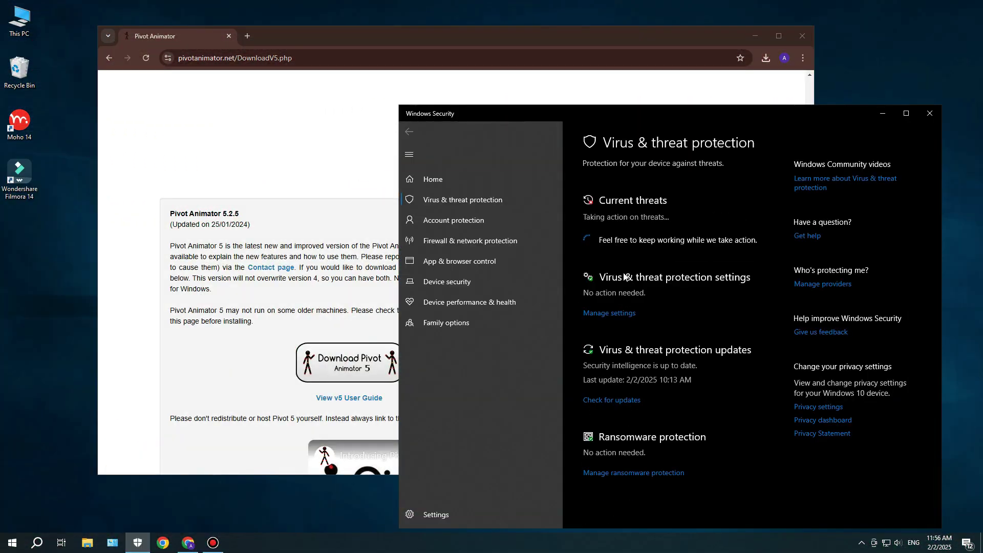
click(930, 112)
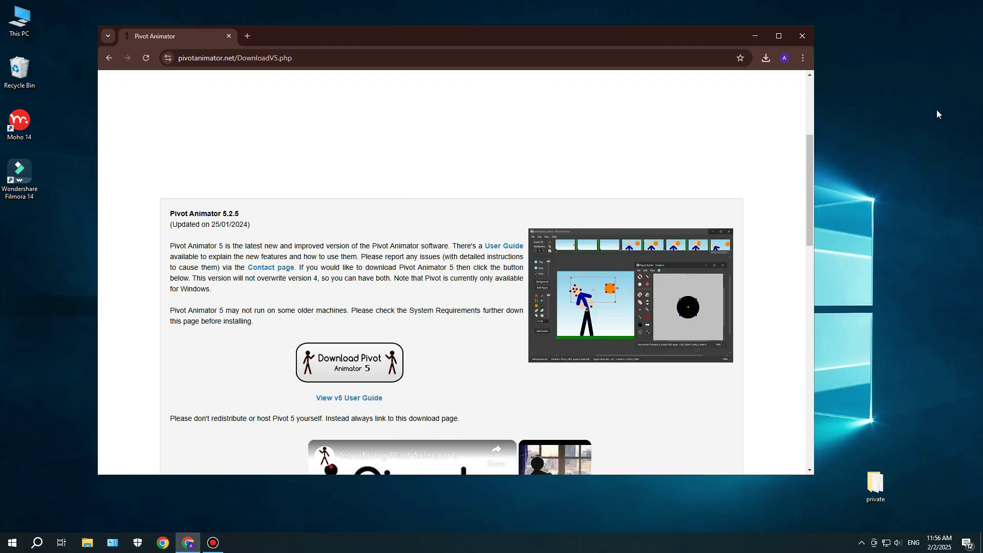
Download the Pivot Animator 5 installer again from the version 5 page and view the recent download history
right_click(917, 176)
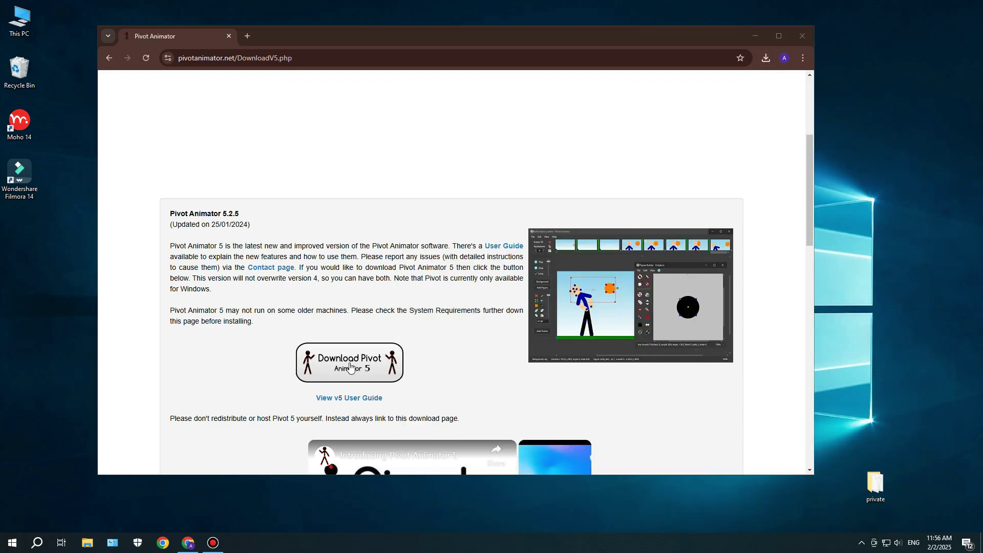
click(348, 366)
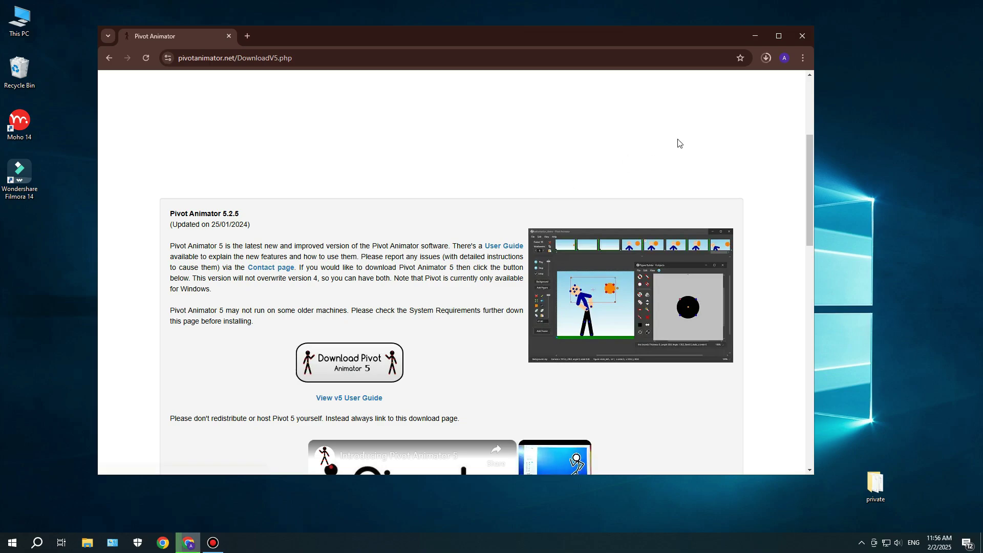
click(765, 57)
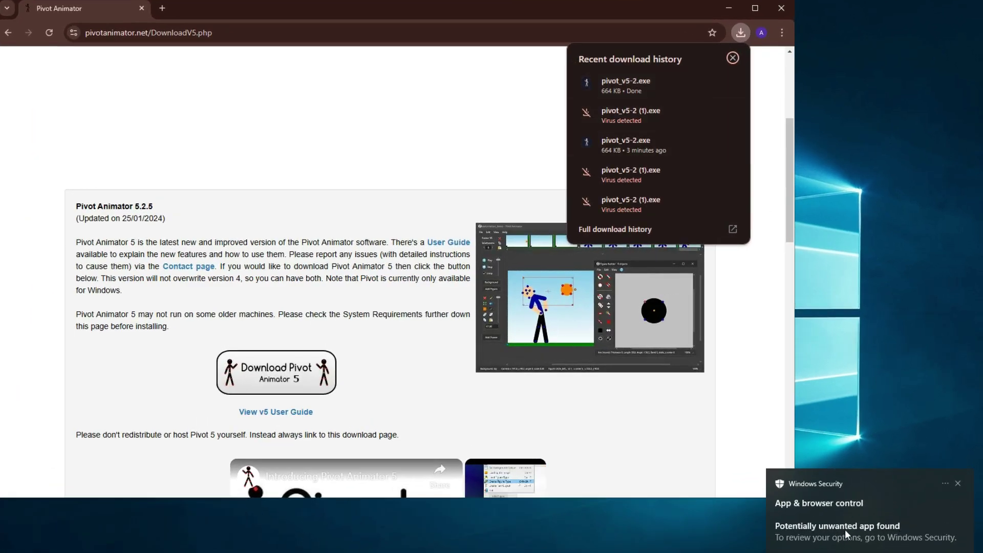
Show the downloaded pivot_v5-2.exe in its Downloads folder and refresh the file listing
click(711, 87)
right_click(248, 224)
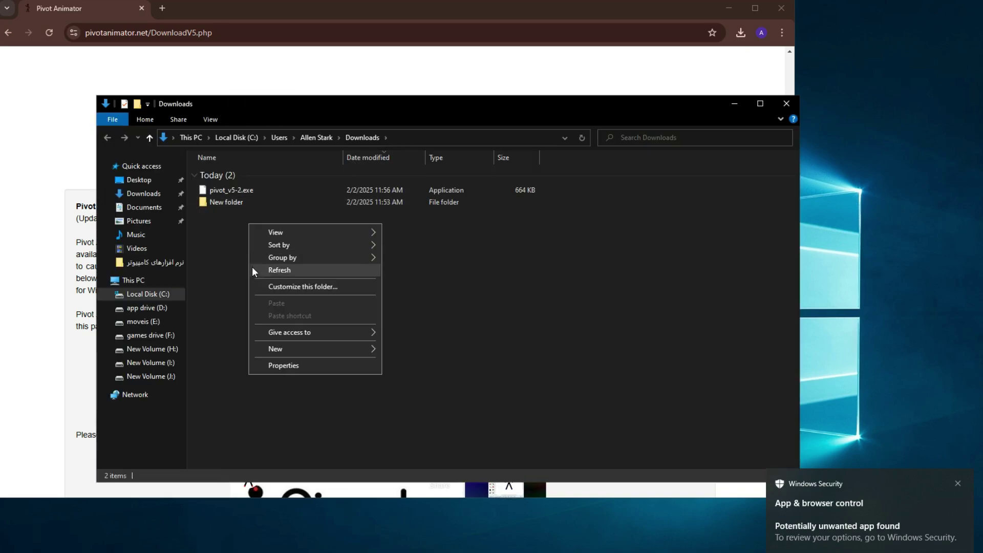
click(254, 268)
right_click(246, 248)
click(268, 290)
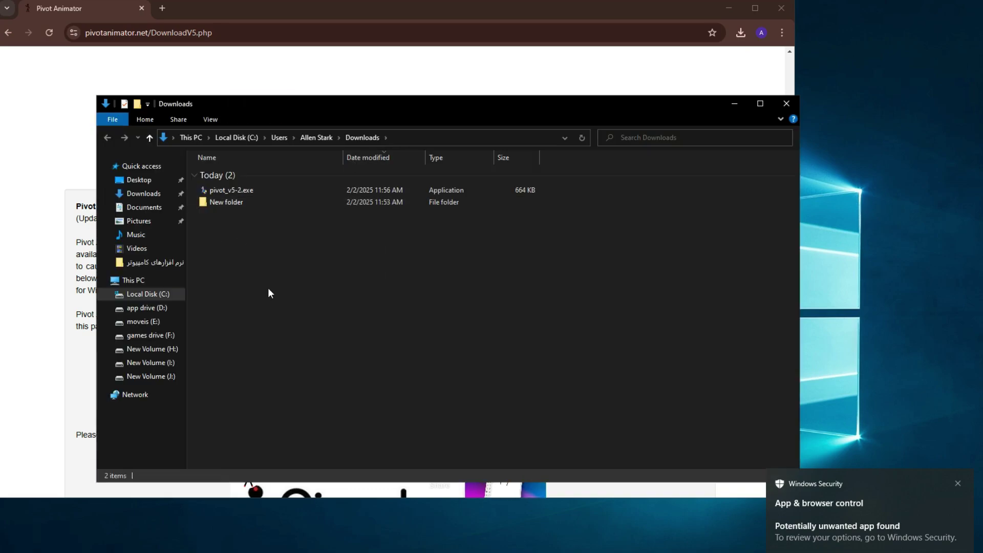
click(957, 483)
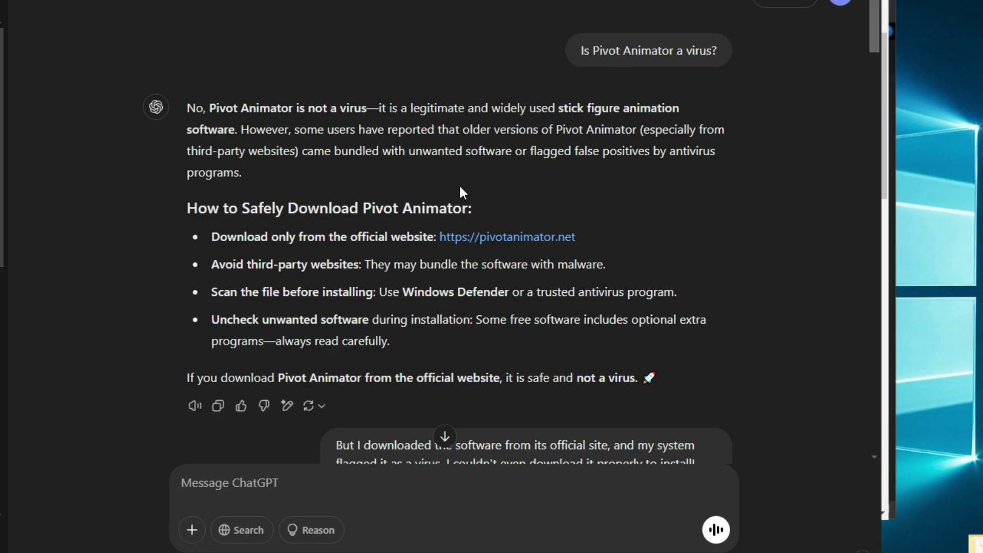
Read through the ChatGPT conversation about whether Pivot Animator is a virus and how to handle the antivirus flag
scroll(278, 274, down, 9)
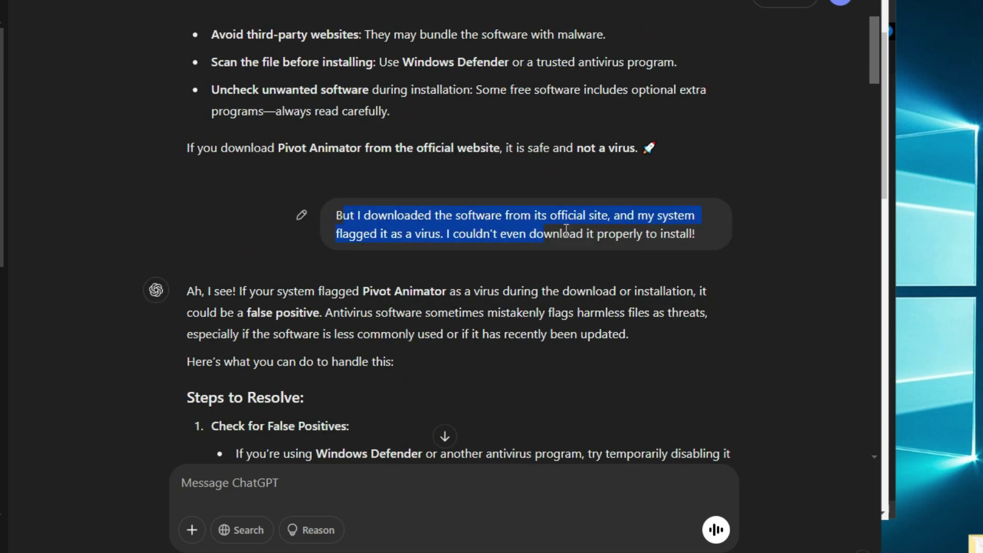
scroll(432, 321, down, 5)
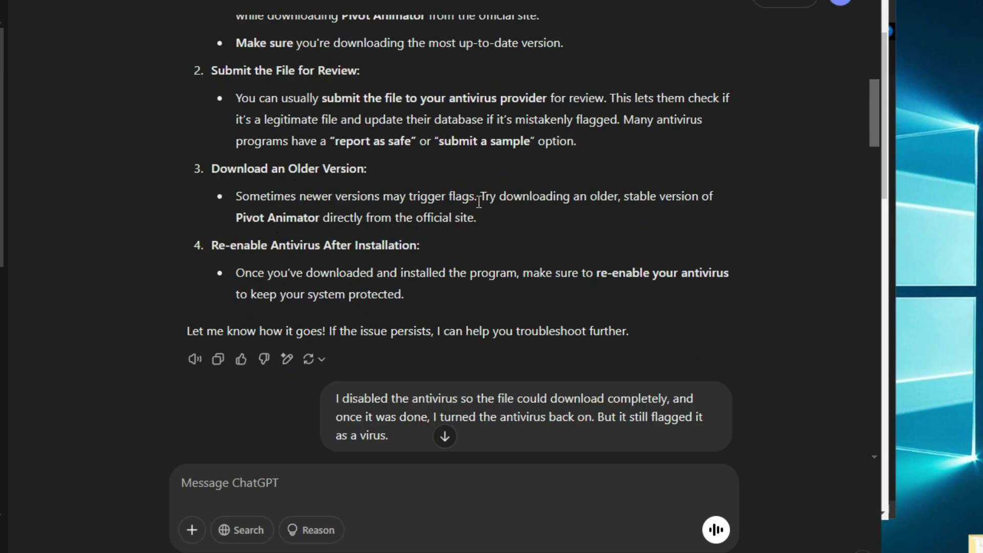
scroll(441, 240, down, 2)
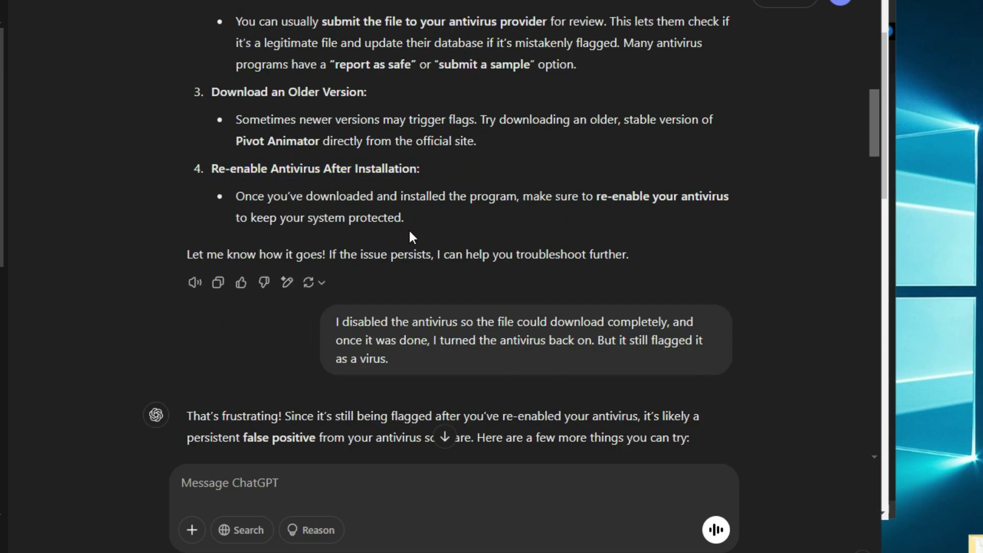
scroll(407, 231, down, 10)
scroll(406, 235, down, 15)
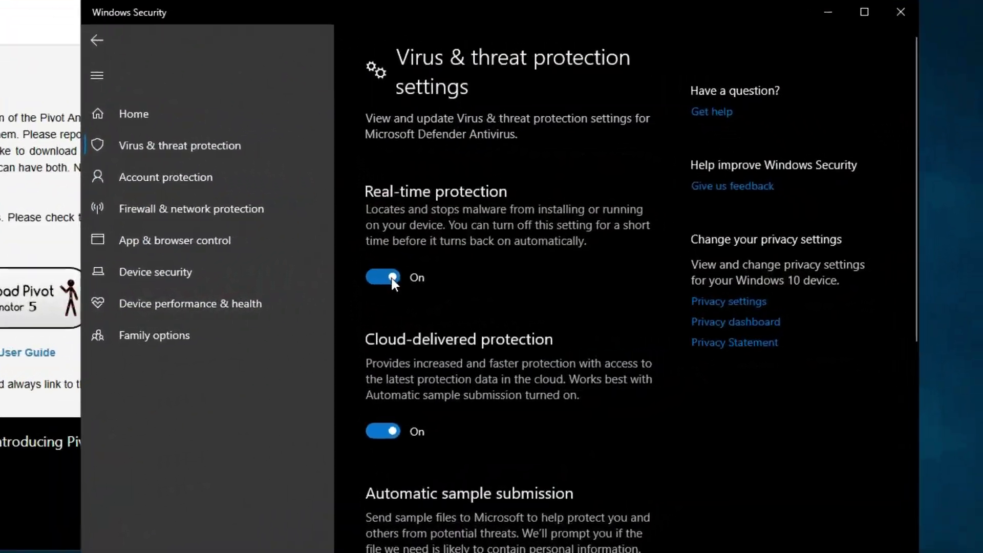
Turn off real-time protection in Windows Security and continue past the welcome page of the Pivot Animator installer
click(392, 277)
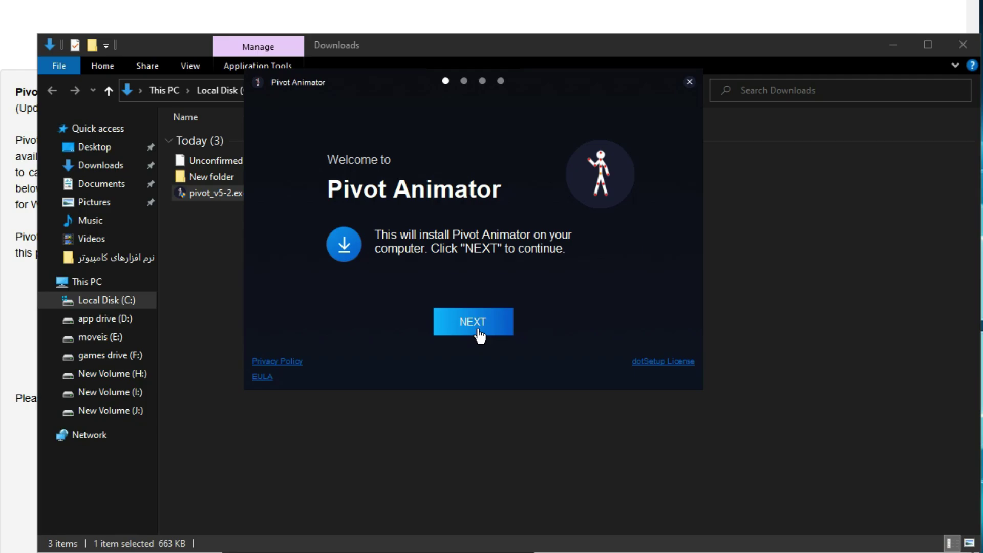
click(473, 322)
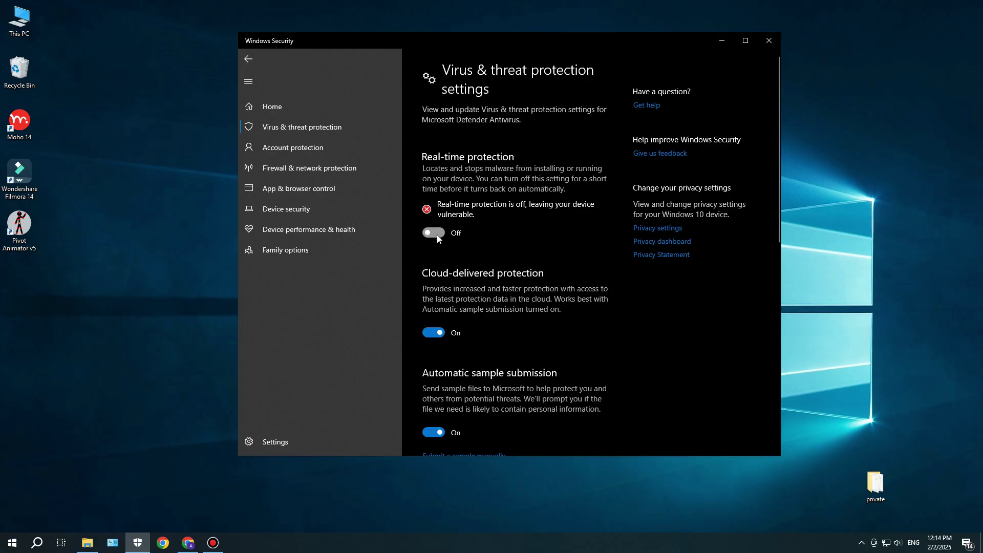
Turn real-time protection back on in Windows Security and run a quick scan for threats
click(433, 233)
click(302, 127)
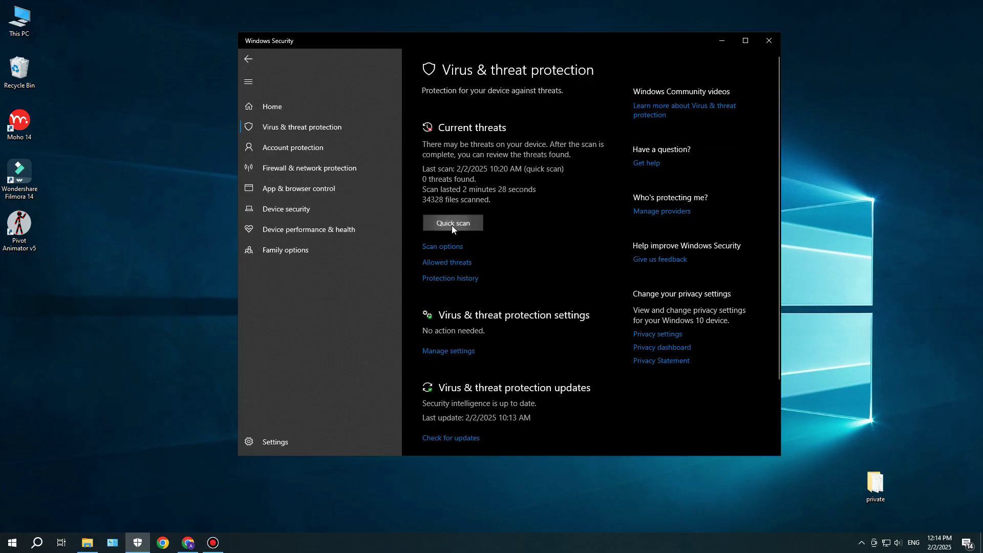
click(451, 225)
Open the install location of the Pivot Animator v5 shortcut and scan its folder in Program Files (x86)
right_click(25, 239)
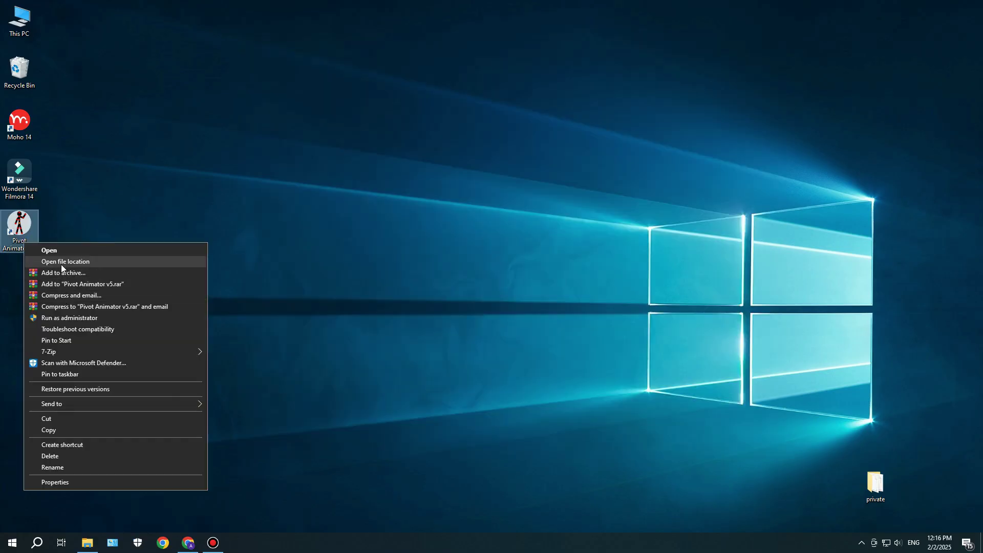
click(62, 259)
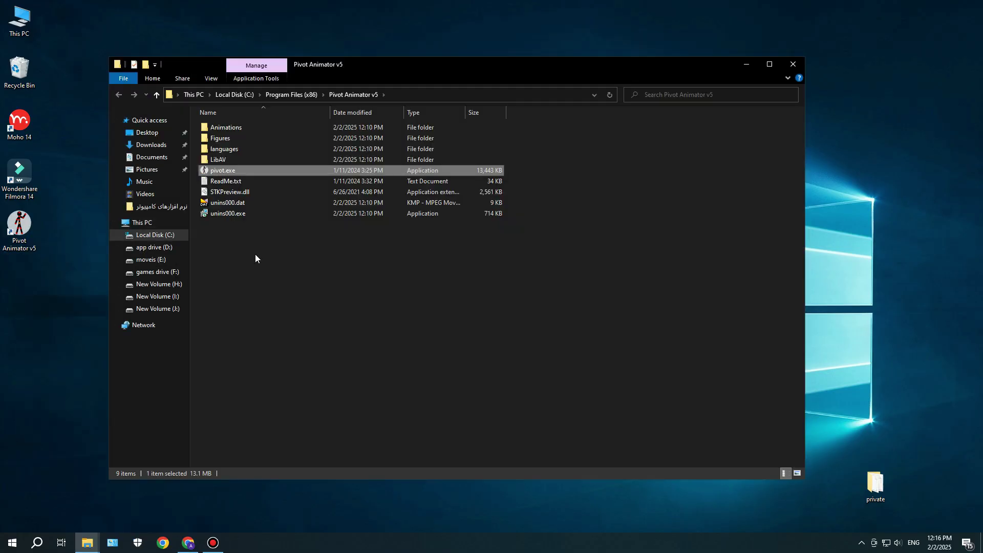
click(157, 95)
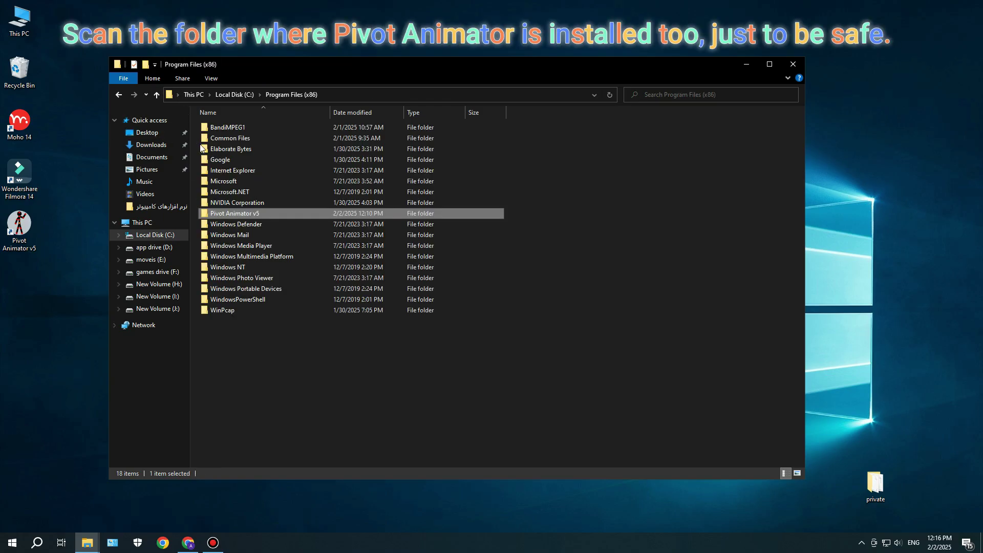
right_click(220, 213)
click(266, 267)
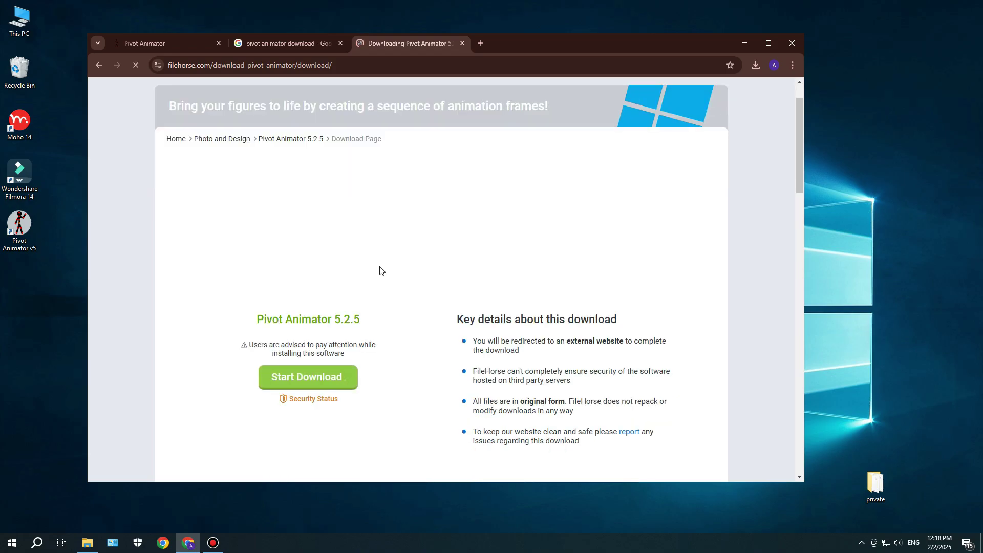
Submit the Pivot Animator installer file to VirusTotal and review the full list of security vendors' analysis
scroll(367, 265, up, 1)
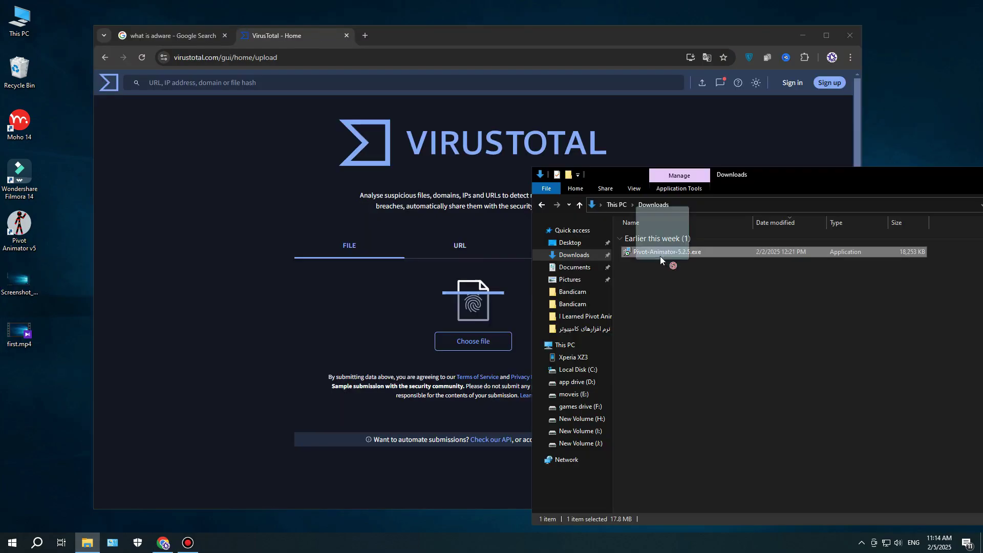
drag(660, 256, 461, 336)
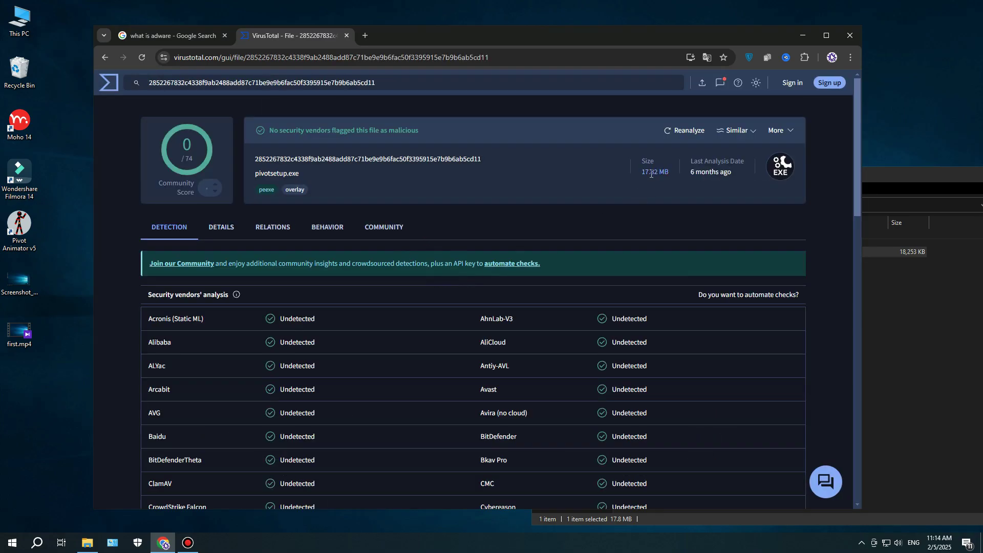
scroll(724, 162, down, 1)
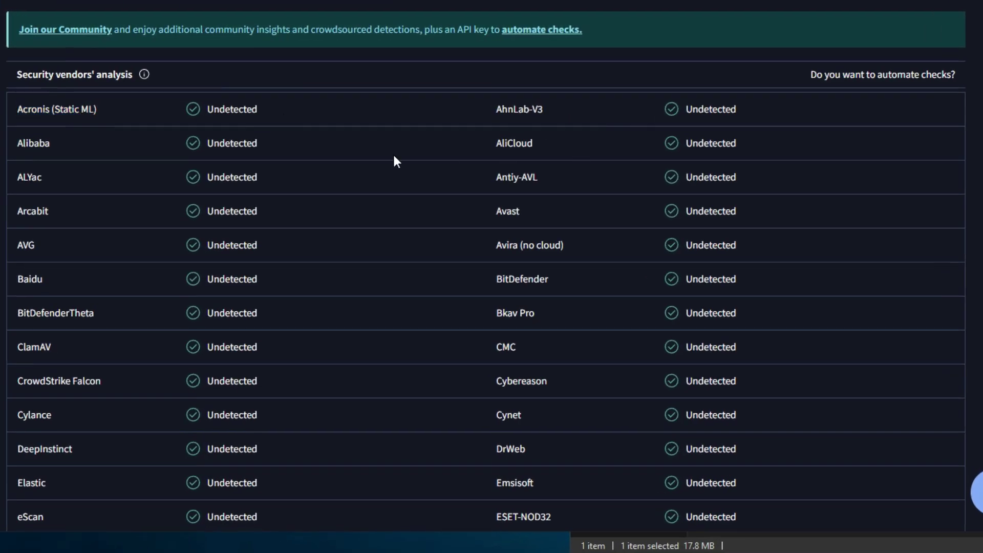
scroll(63, 127, down, 8)
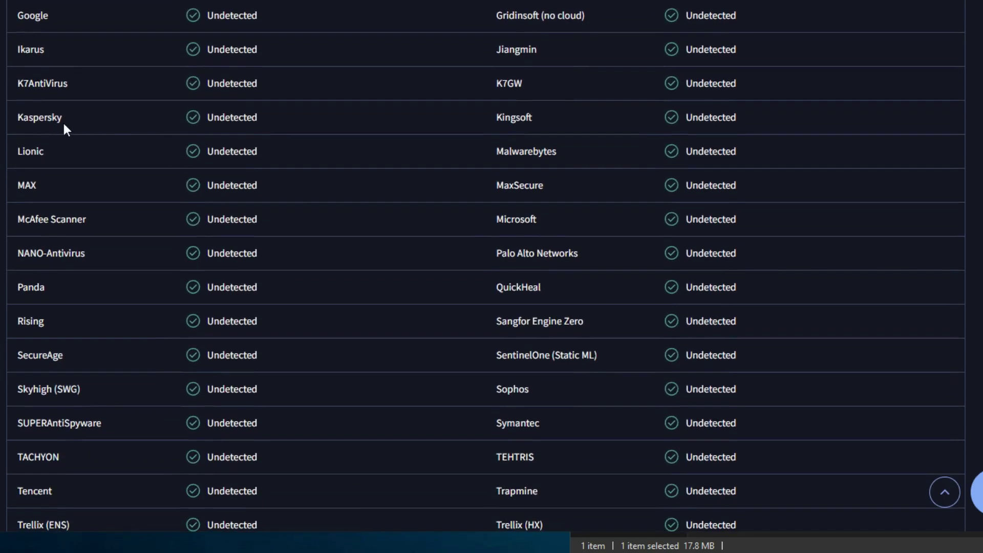
scroll(594, 297, down, 10)
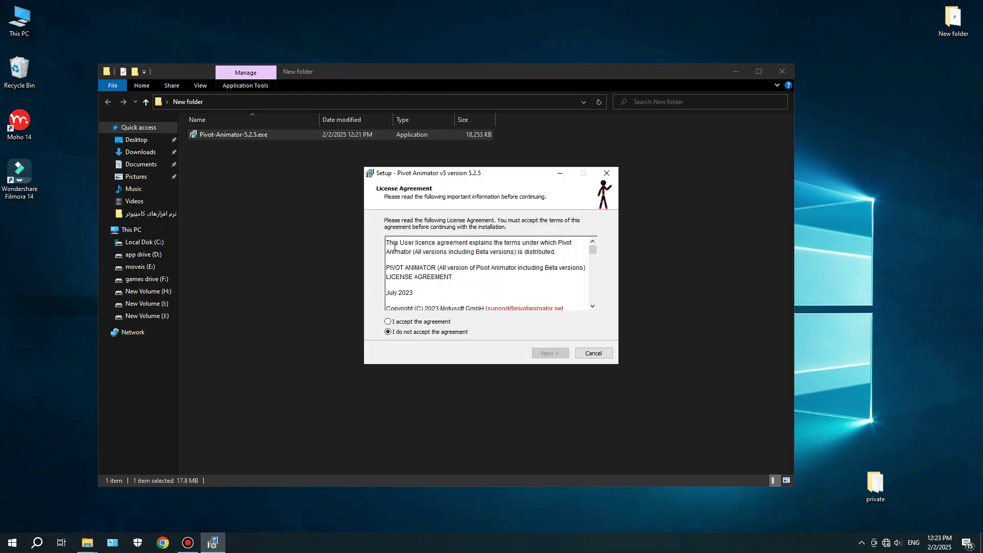
scroll(394, 247, down, 10)
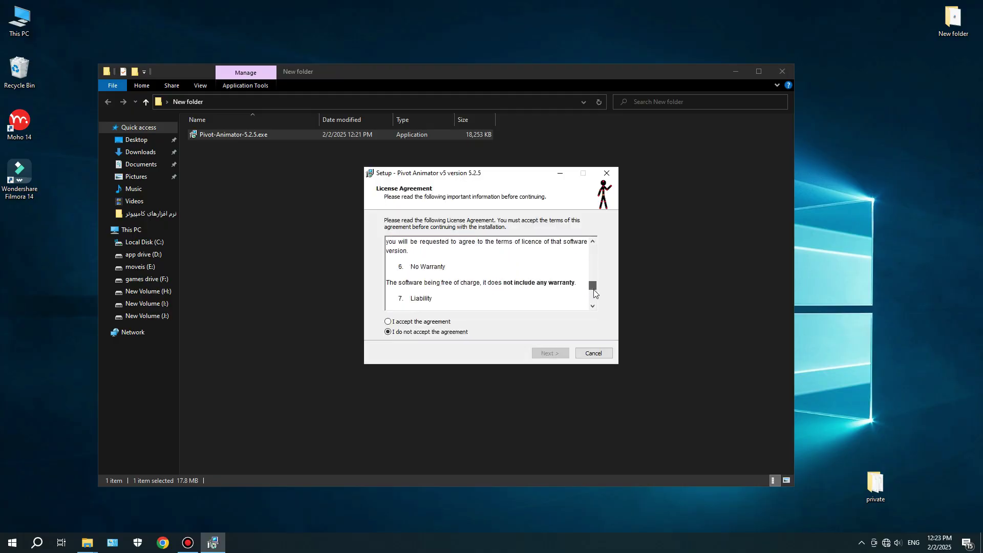
Accept the license agreement, install Pivot Animator v5 version 5.2.5, and exit the setup wizard
scroll(458, 286, down, 5)
click(387, 322)
click(549, 353)
click(549, 353)
click(550, 353)
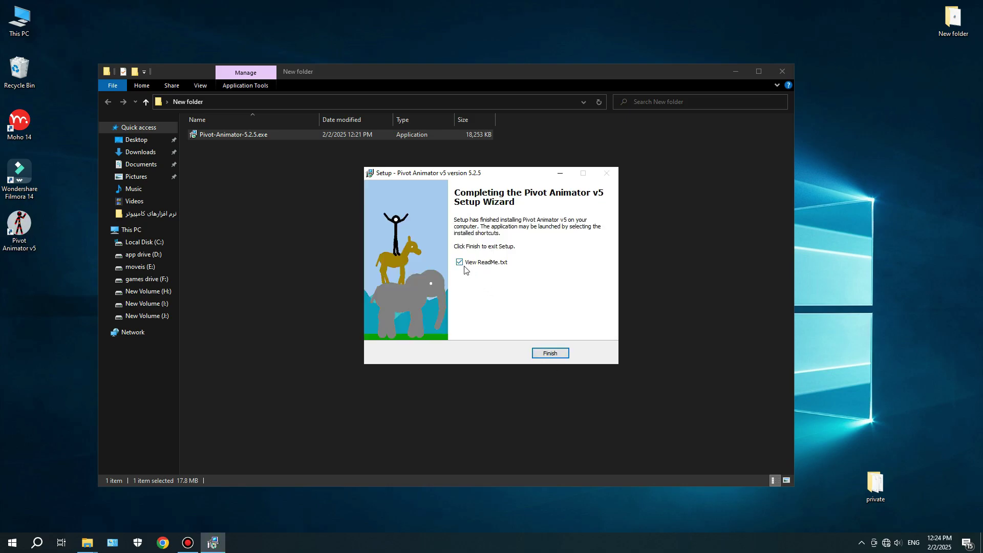
click(594, 353)
key(alt+F4)
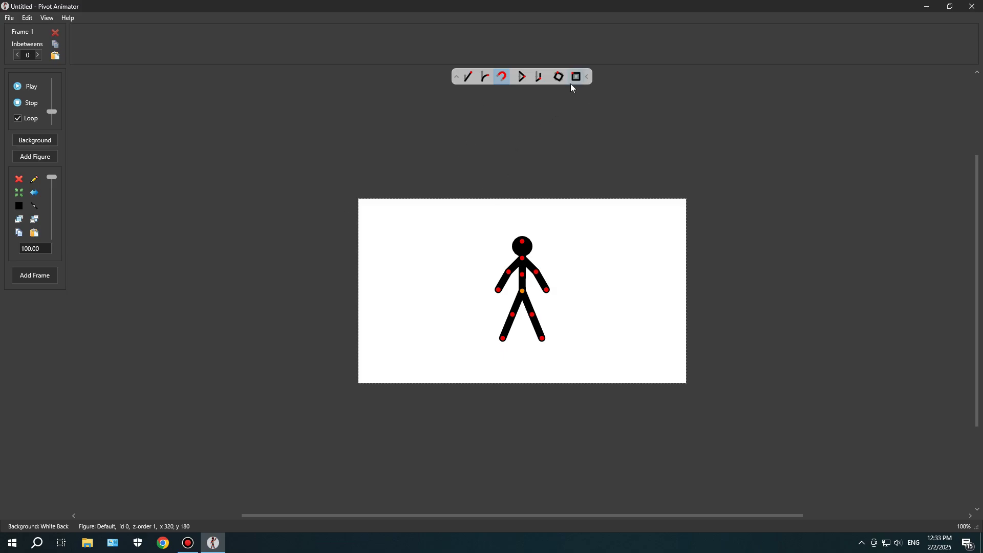
Shift the floating figure toolbar to the left end of the canvas area and then to its right end
click(589, 77)
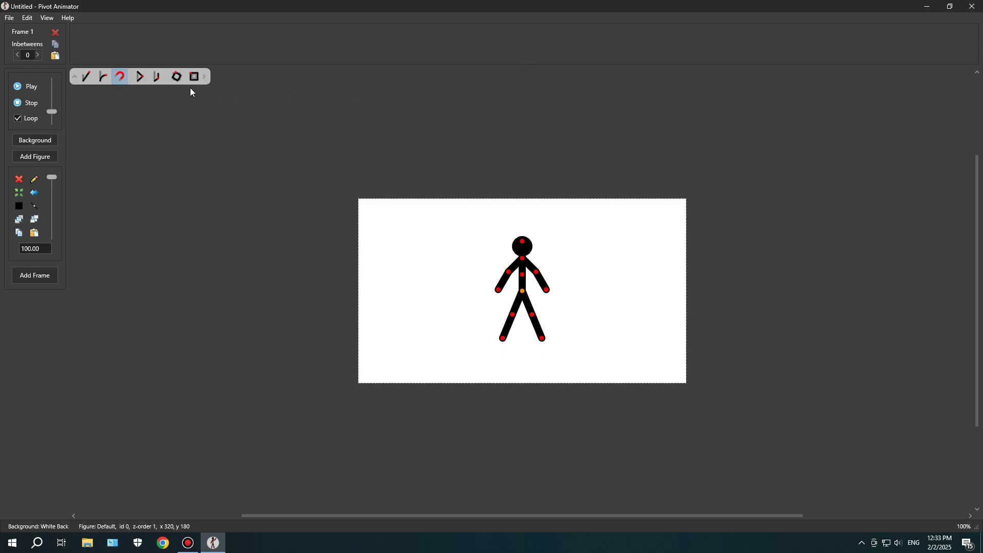
click(207, 77)
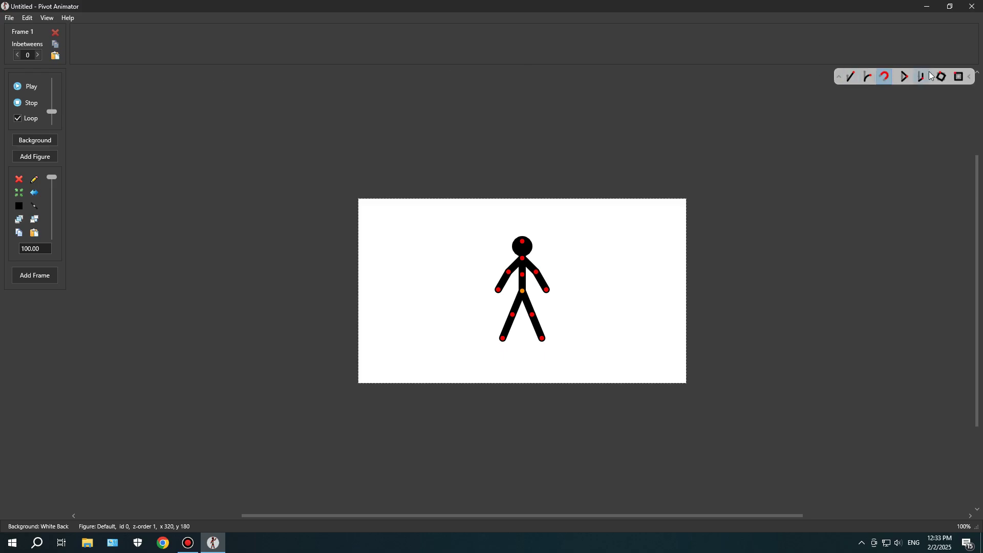
Move the floating figure toolbar back to the centre above the canvas and collapse it
click(968, 78)
click(456, 77)
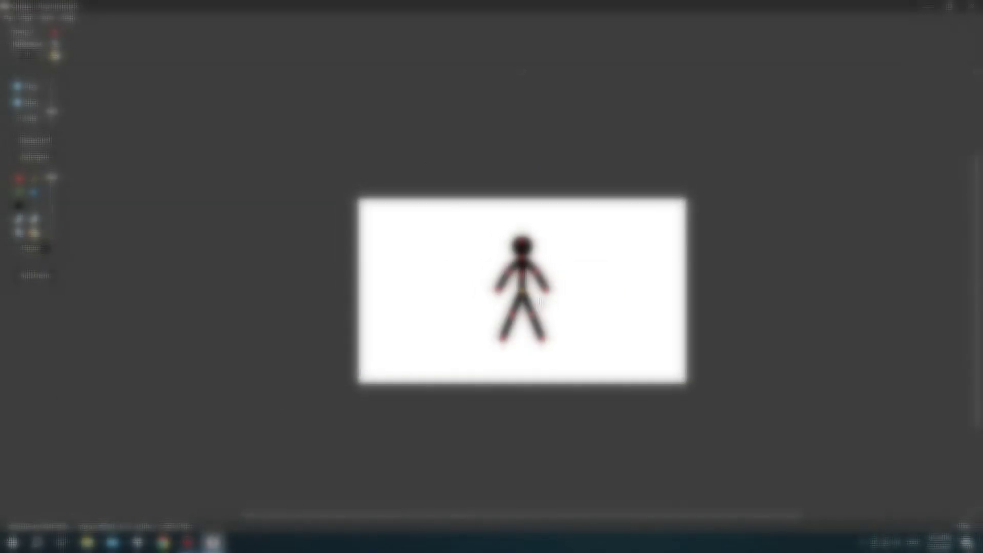
scroll(540, 299, up, 3)
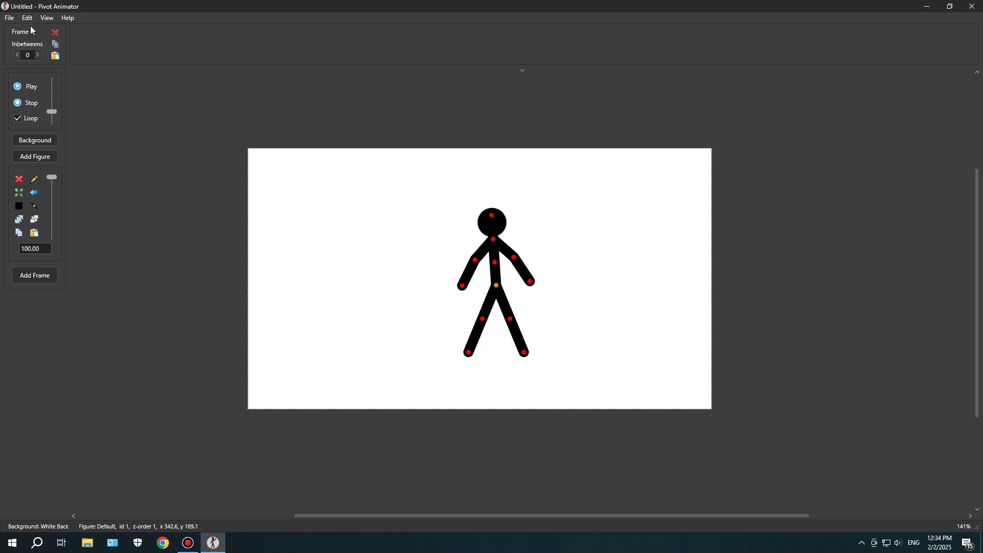
Load the thought bubble figure type (stk) into the animation
click(9, 18)
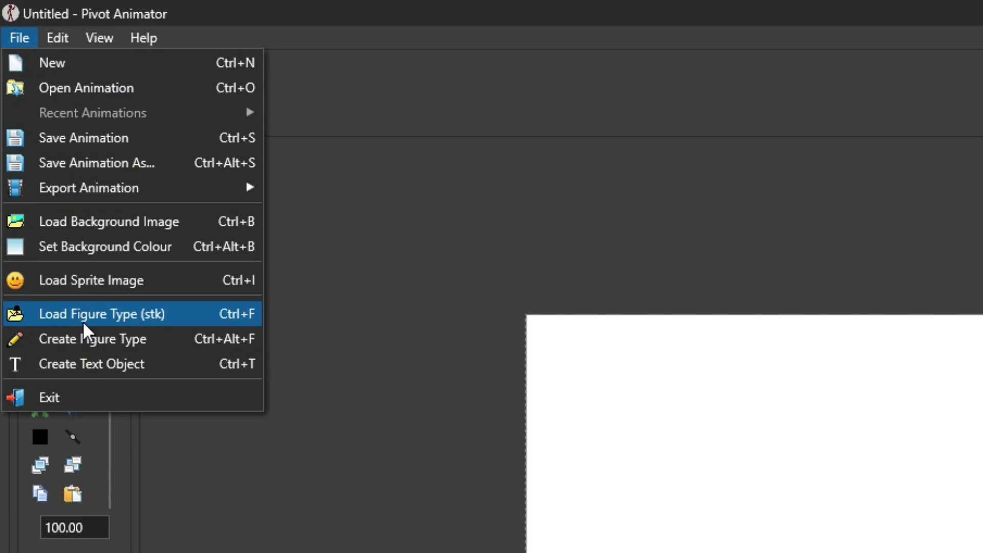
click(82, 315)
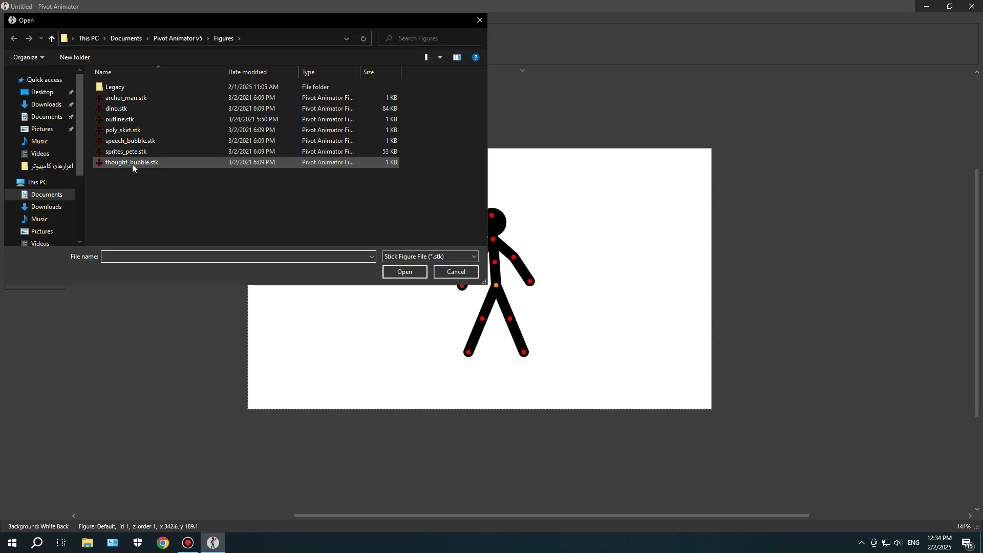
double_click(132, 162)
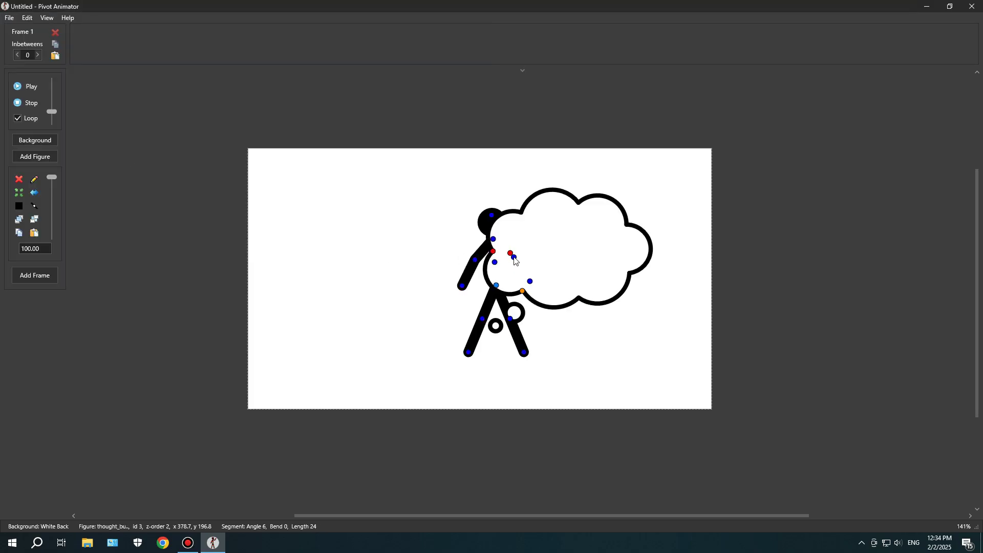
Show the virtual camera, shrink its frame to a scale of about 0.56 and reposition it around the stick figure
click(46, 18)
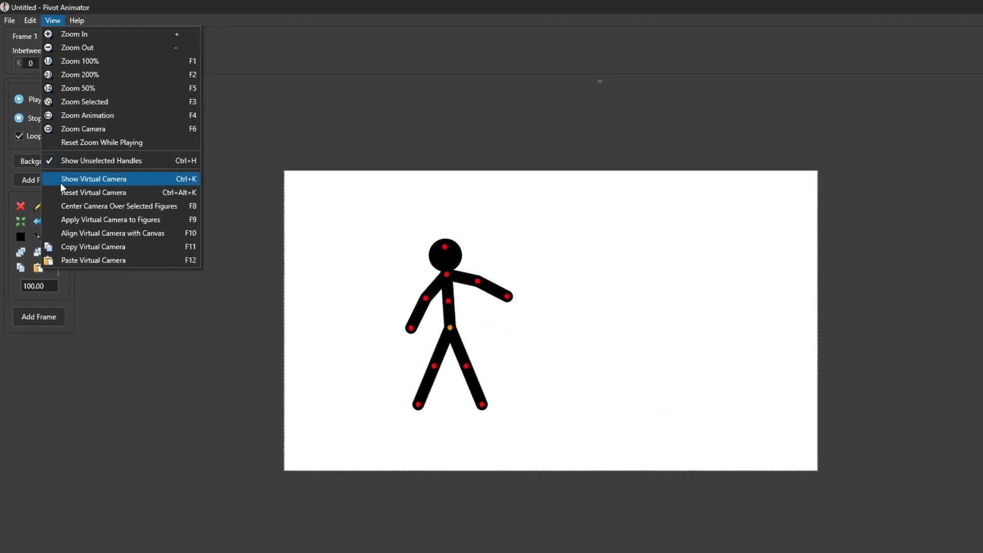
click(154, 343)
mouse_move(251, 163)
mouse_down()
mouse_move(256, 157)
mouse_move(160, 207)
mouse_move(227, 152)
mouse_move(262, 163)
mouse_up()
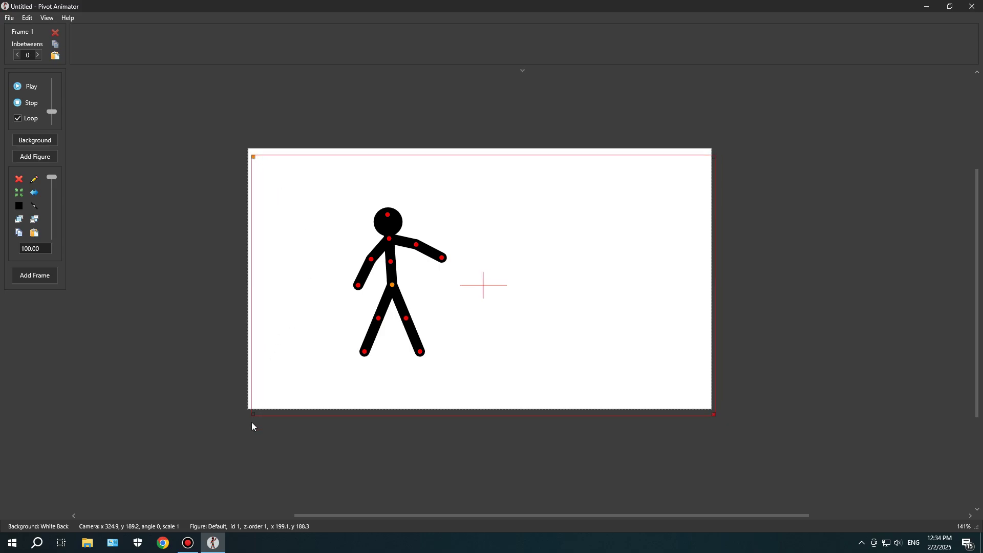
drag(254, 414, 355, 357)
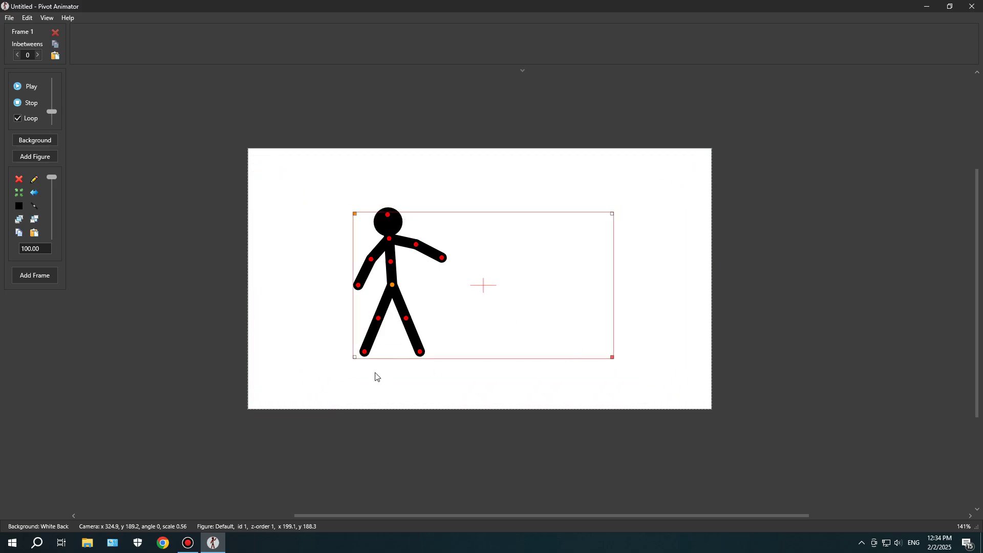
drag(356, 218, 345, 219)
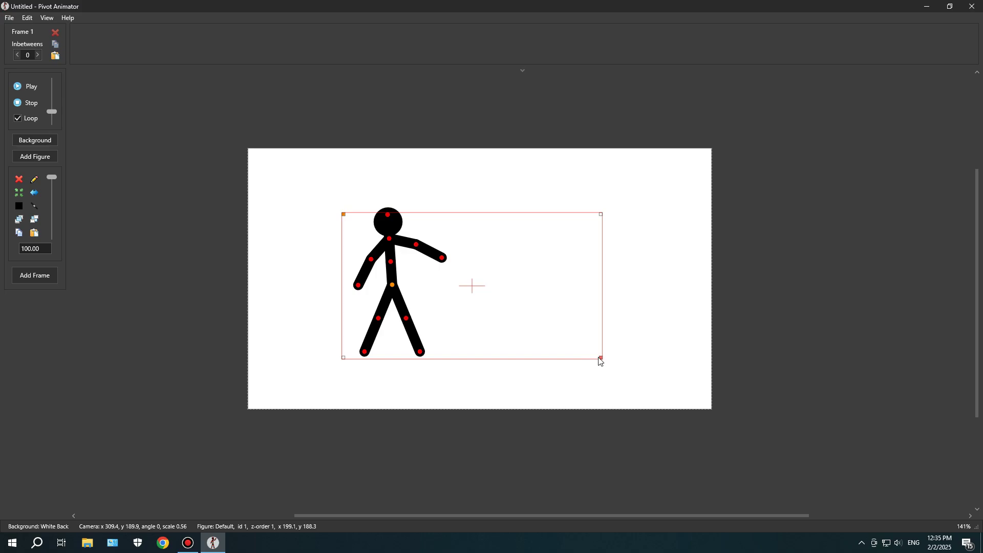
Adjust the camera frame by its red corner handle and undo the last three changes
drag(597, 358, 582, 351)
key(ctrl+z)
key(ctrl+z)
key(ctrl+z)
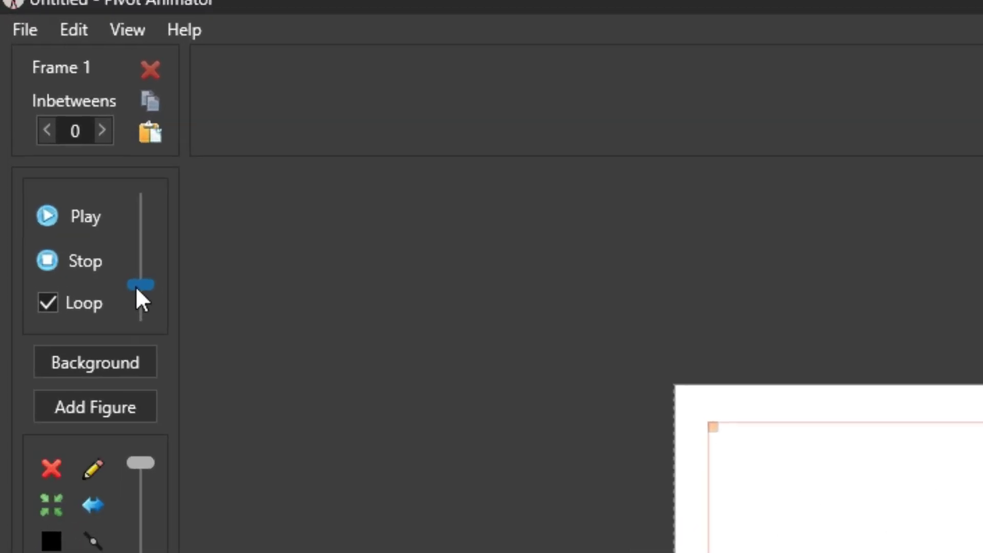
Raise the playback speed and shift the stick figure slightly sideways by its orange origin handle
drag(50, 112, 51, 101)
drag(140, 253, 138, 231)
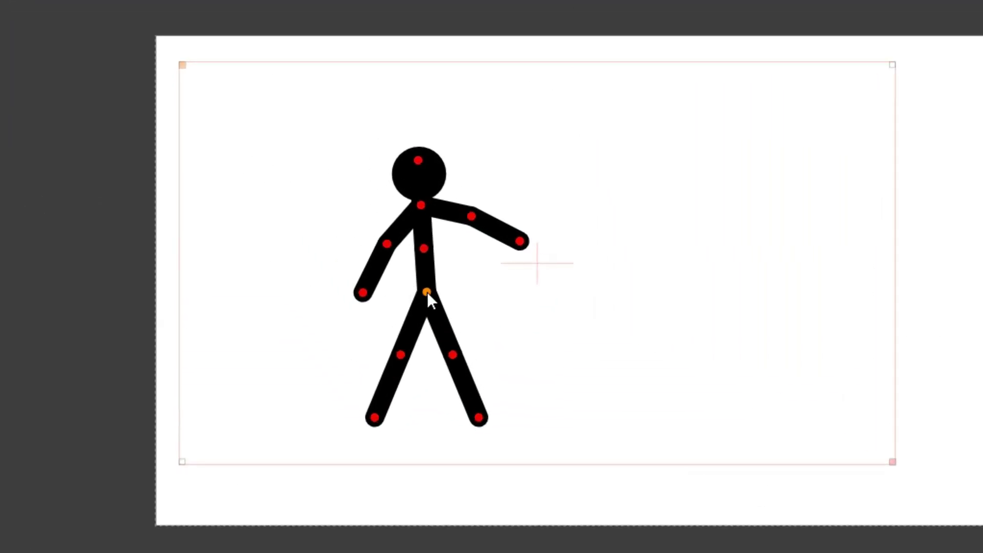
drag(427, 291, 443, 292)
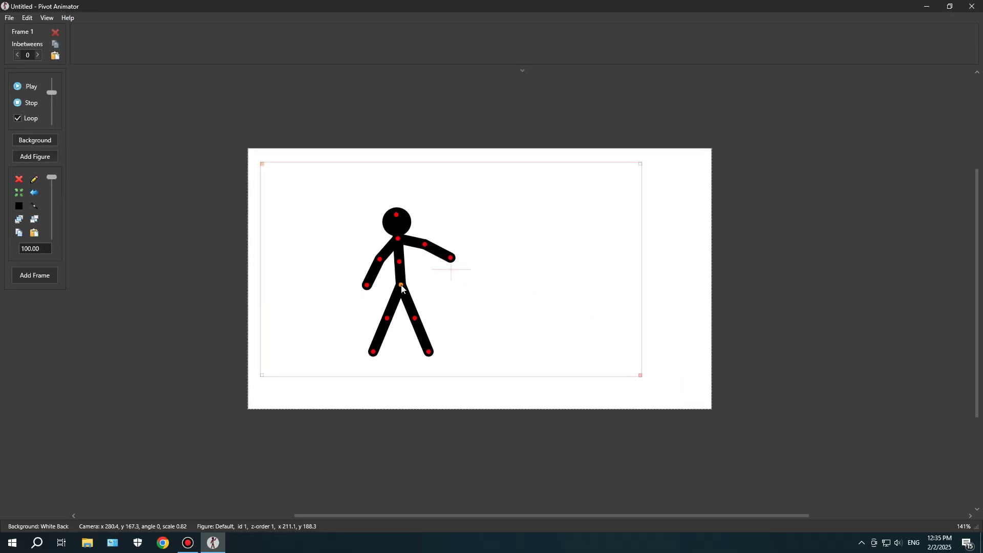
drag(402, 289, 383, 289)
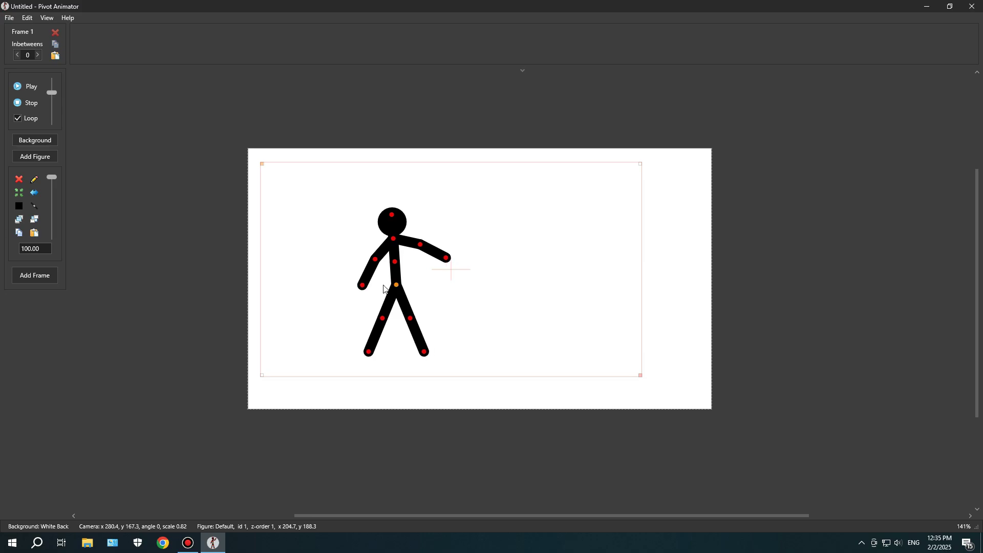
Open the stick figure for editing in the Figure Builder and adjust the thickness of the right-side arm segments
click(33, 181)
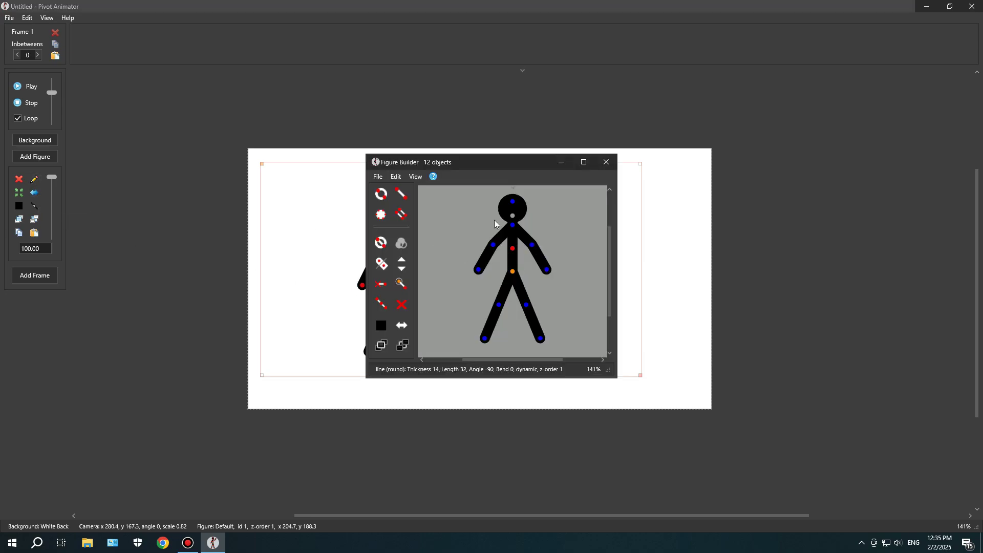
drag(456, 161, 175, 85)
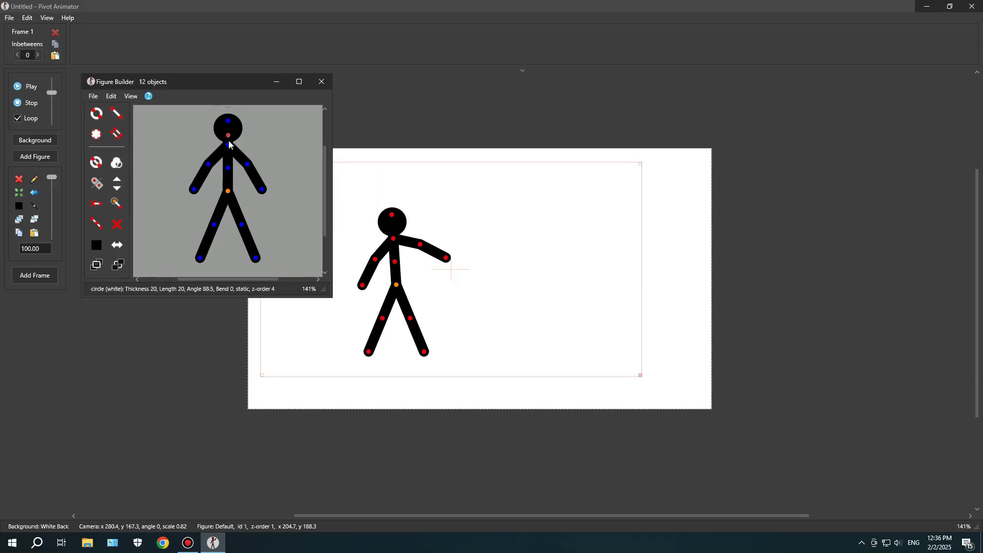
click(247, 164)
click(117, 180)
click(117, 189)
click(118, 189)
click(117, 188)
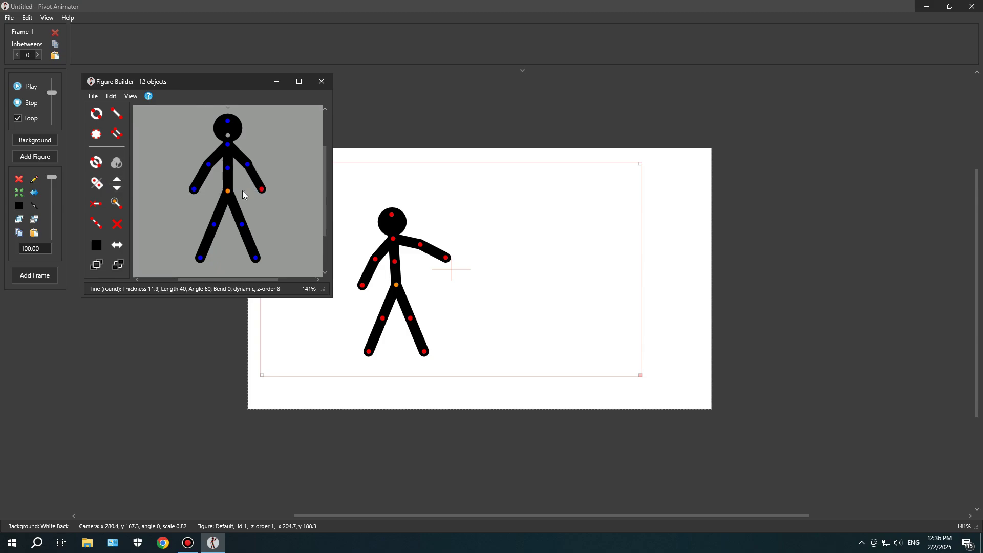
click(120, 188)
click(120, 189)
click(119, 188)
click(118, 188)
click(117, 180)
click(247, 164)
click(117, 189)
click(117, 189)
click(118, 189)
click(118, 189)
Reduce the thickness of the figure's left-side arm segment and torso segment in the Figure Builder
click(211, 165)
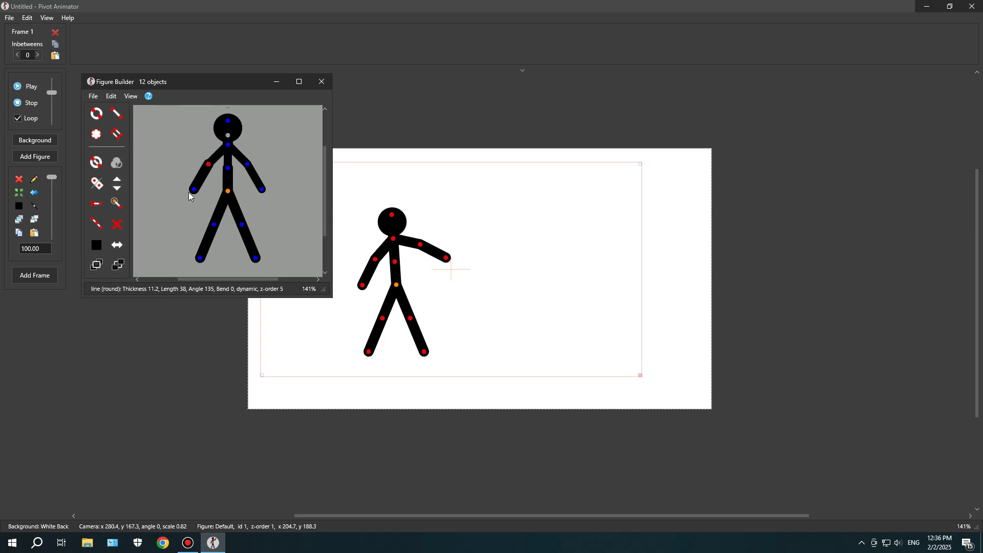
click(195, 189)
click(117, 188)
click(227, 169)
click(118, 189)
Reduce the thickness of the upper and lower leg segments in the Figure Builder
click(242, 224)
click(118, 190)
click(200, 258)
click(117, 189)
click(117, 188)
click(215, 225)
click(117, 188)
click(117, 189)
click(241, 224)
click(117, 188)
Add the edited figure to the animation under the name "a"
click(228, 135)
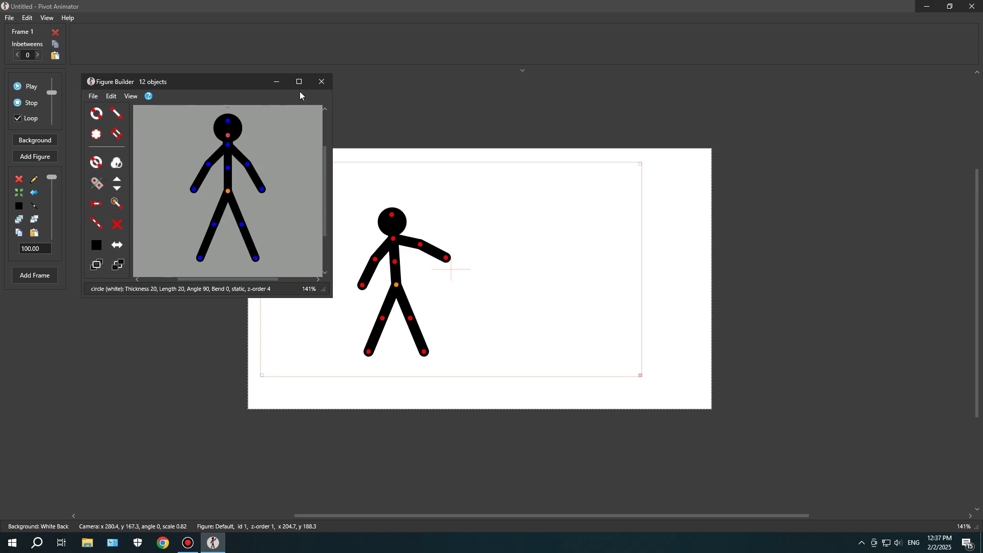
click(94, 96)
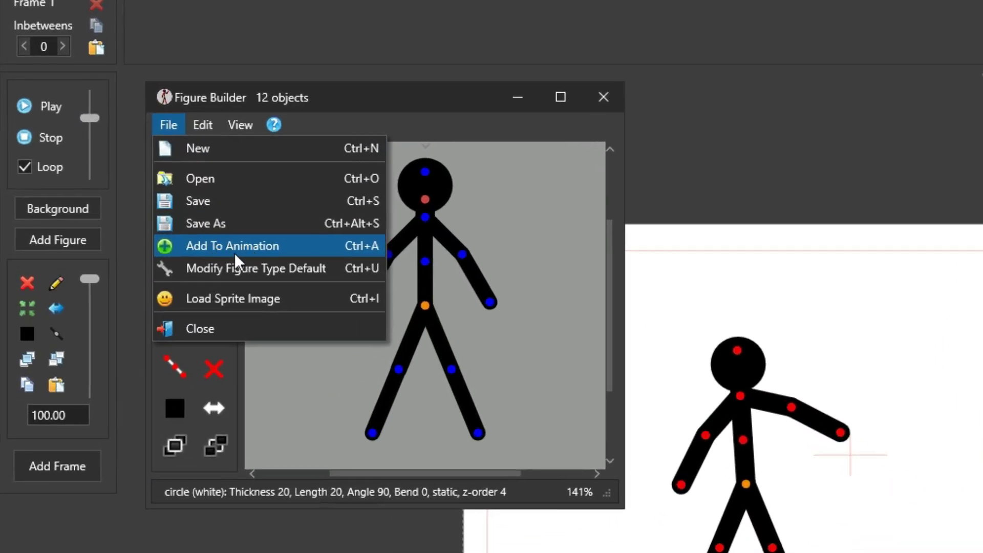
click(235, 253)
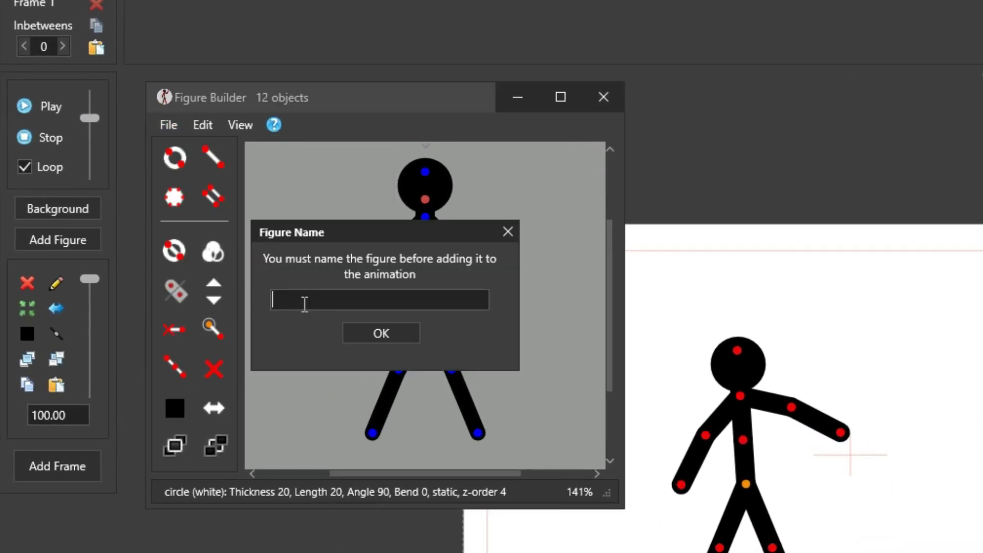
text(a)
key(Return)
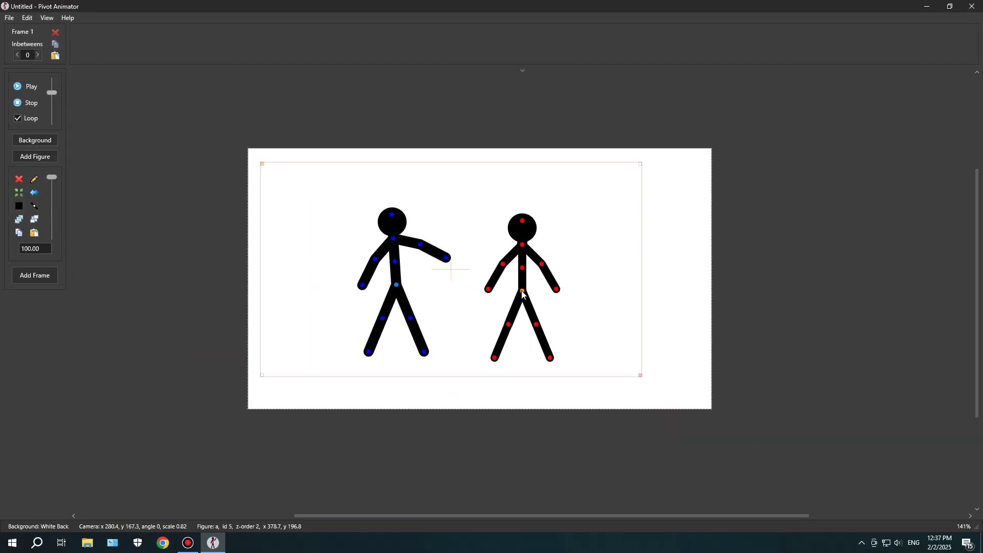
Move the new figure slightly and place the original stick figure further toward the canvas's left side
drag(523, 293, 500, 288)
click(397, 286)
drag(398, 287, 319, 304)
scroll(523, 74, up, 5)
Expand the floating figure toolbar and try its bend mode on the figure's segments
click(522, 70)
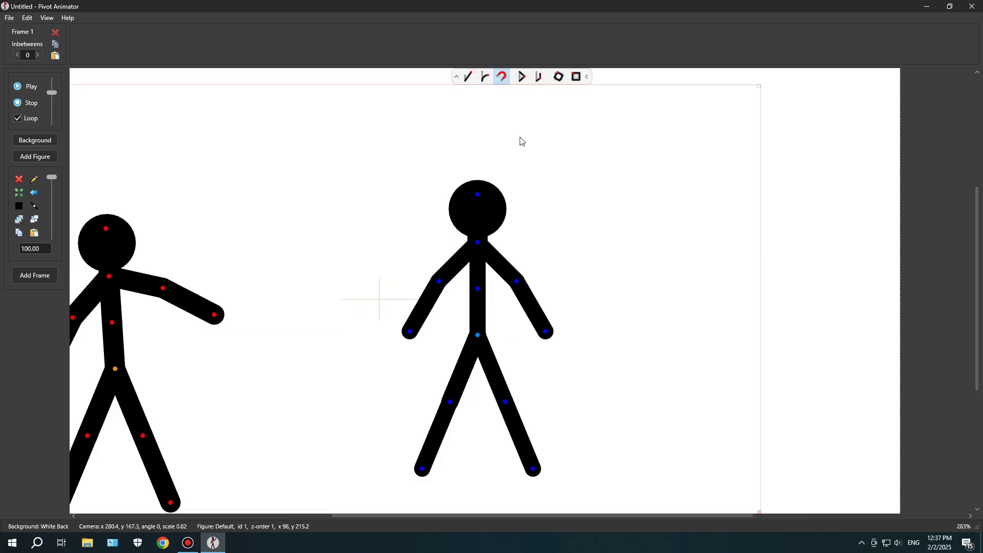
scroll(481, 309, down, 5)
drag(478, 321, 530, 324)
click(484, 79)
mouse_move(486, 294)
mouse_down()
mouse_move(495, 300)
mouse_move(489, 296)
mouse_up()
drag(475, 322, 485, 325)
drag(488, 296, 490, 296)
Try the stretch mode and the flip option on the figure's segments, and undo the last three changes
scroll(499, 275, up, 4)
click(468, 78)
mouse_move(526, 181)
mouse_down()
mouse_move(526, 199)
mouse_move(548, 193)
mouse_move(530, 196)
mouse_up()
scroll(550, 257, down, 3)
drag(564, 276, 475, 273)
click(471, 82)
click(522, 77)
click(522, 77)
key(ctrl+z)
key(ctrl+z)
key(ctrl+z)
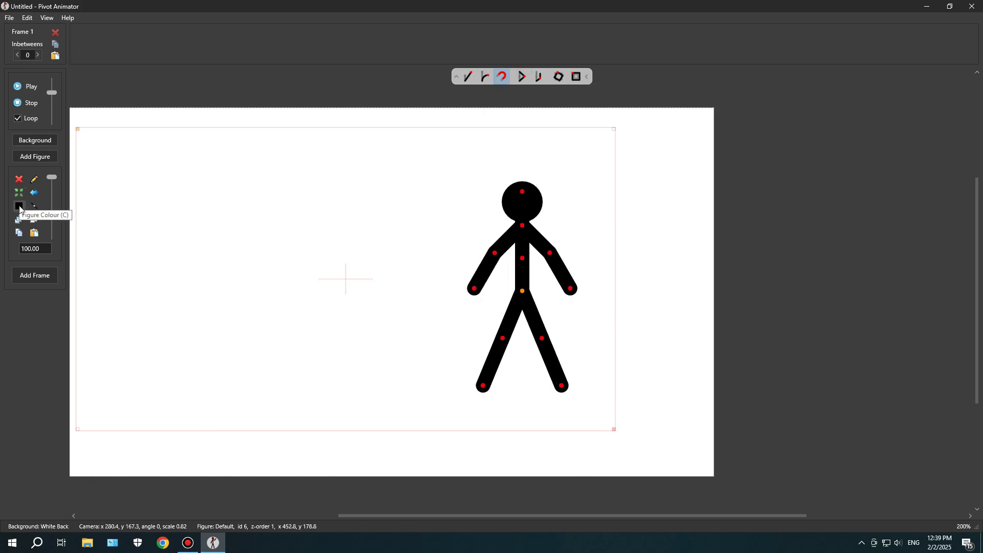
Set the stick figure's colour to cyan
click(19, 207)
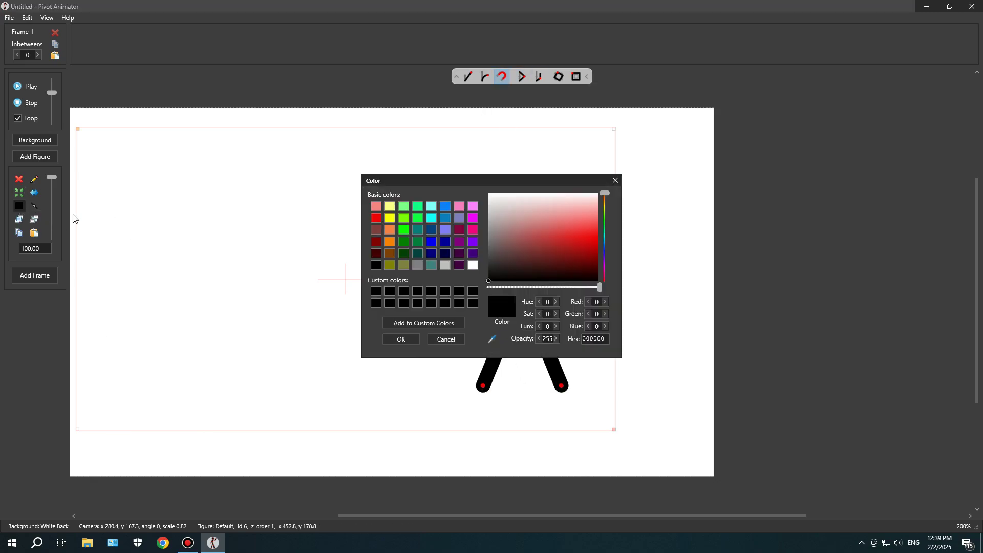
click(443, 206)
drag(453, 180, 202, 126)
click(180, 165)
click(151, 285)
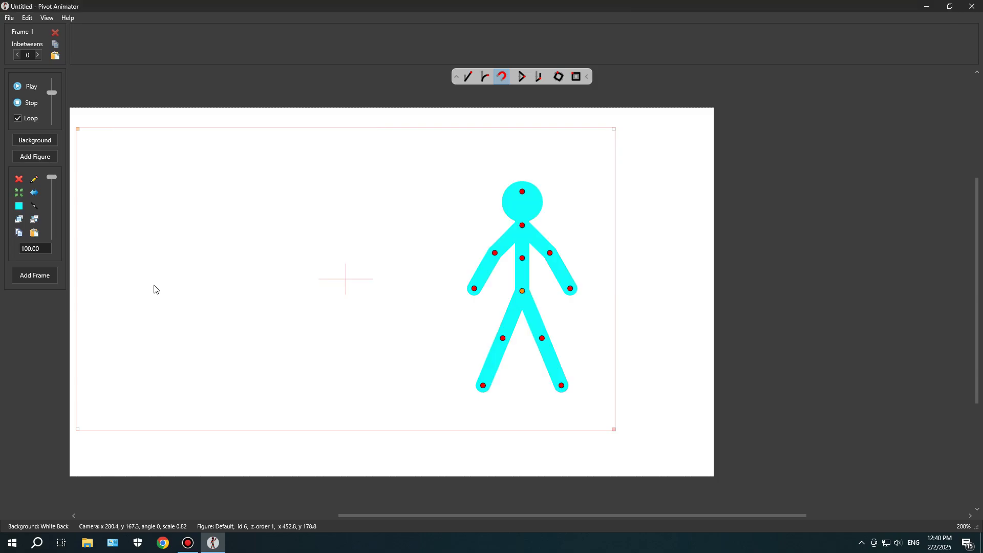
Nudge the cyan figure slightly and open its figure type for editing
drag(521, 291, 520, 293)
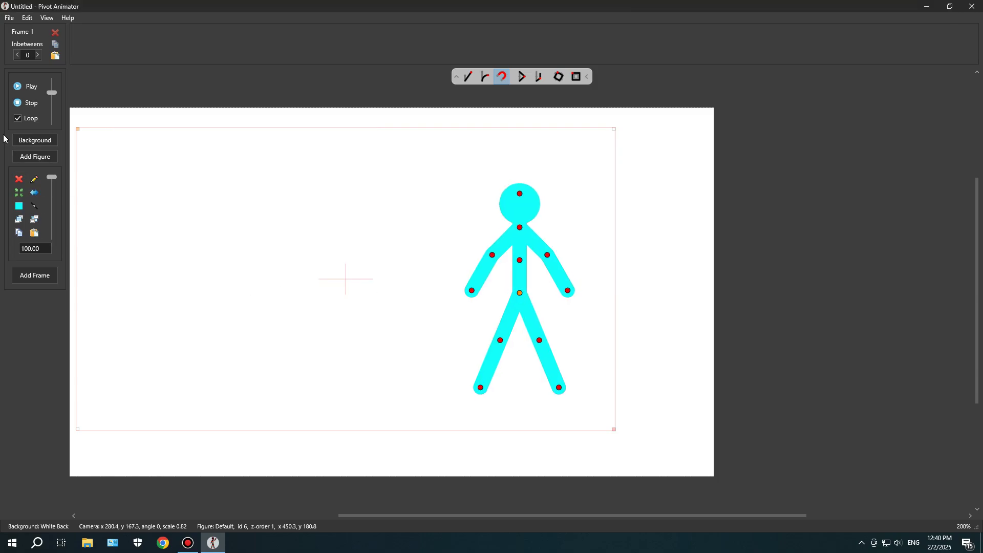
click(34, 179)
click(218, 188)
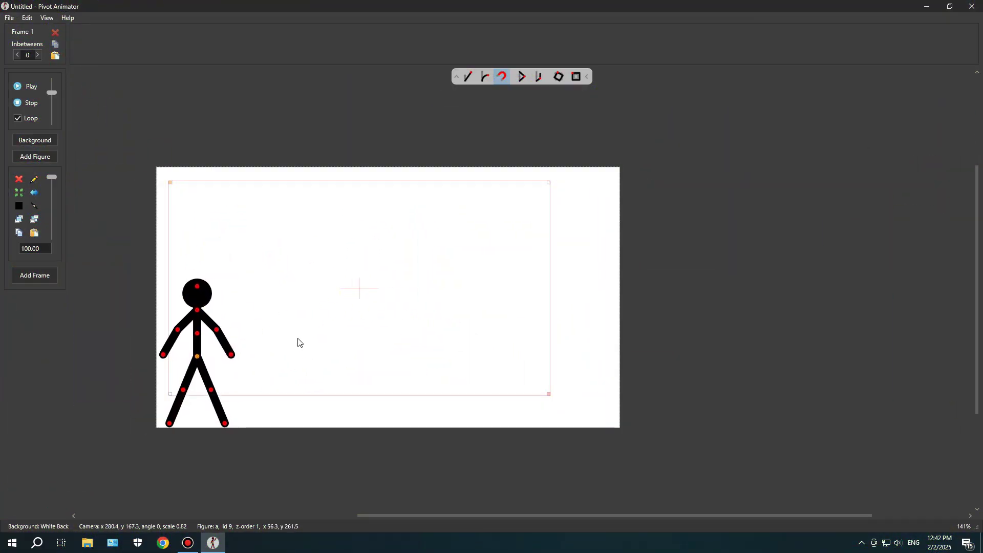
Turn on scale mode and shrink figure "a" to about 15.70, standing in the canvas's lower-left corner
scroll(299, 340, up, 1)
click(575, 76)
drag(283, 217, 242, 353)
scroll(290, 238, down, 2)
scroll(290, 249, up, 3)
scroll(250, 332, down, 3)
scroll(250, 338, up, 5)
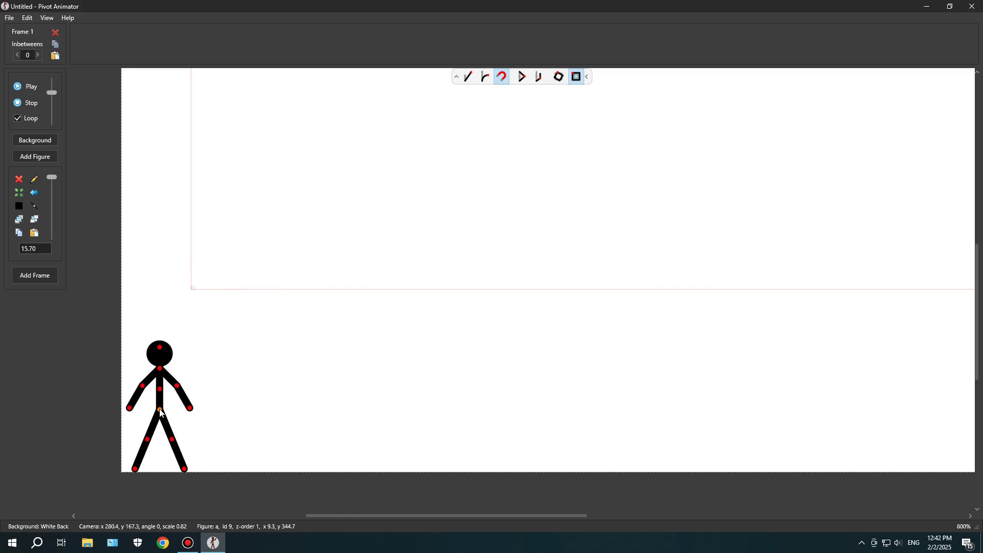
scroll(288, 229, down, 3)
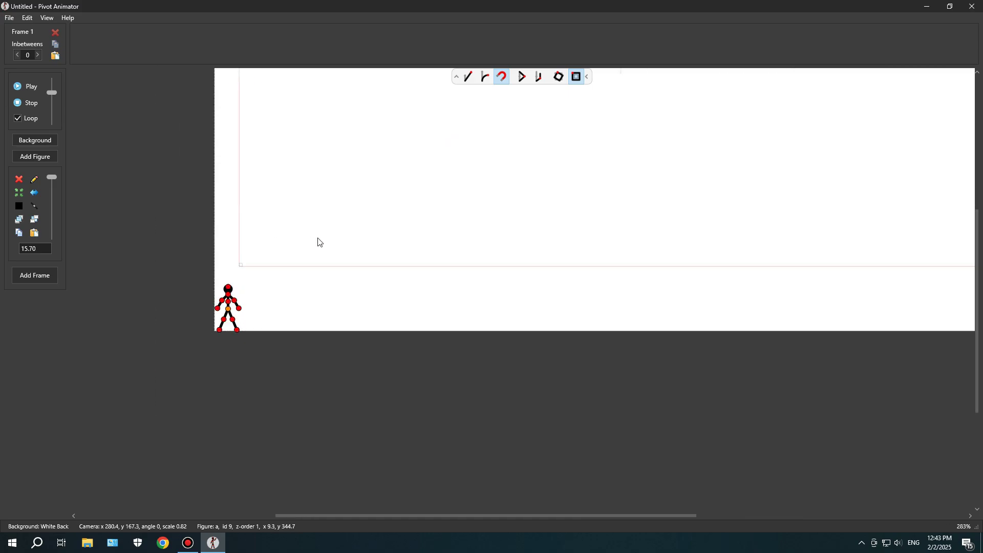
drag(318, 241, 230, 309)
scroll(238, 304, down, 2)
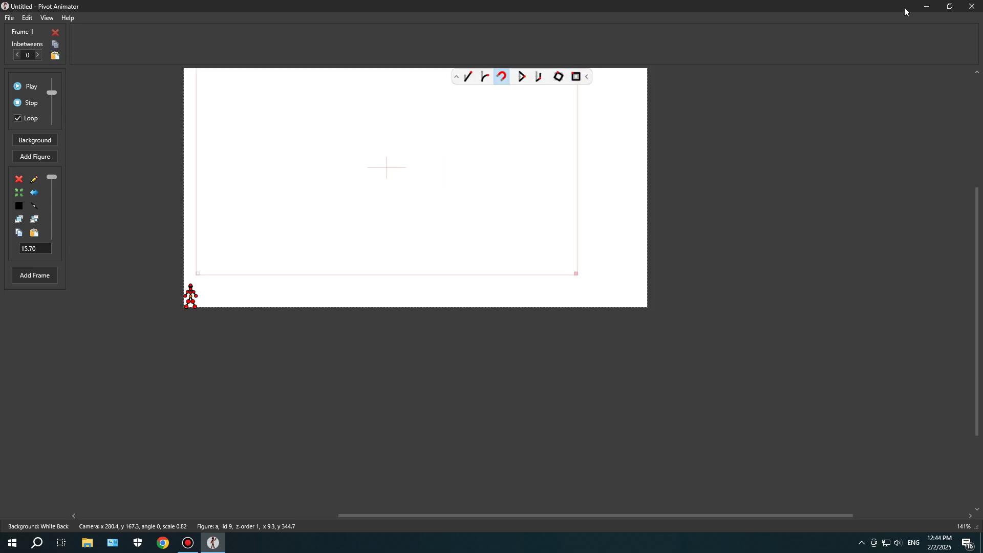
Minimize the window, capture the whole desktop with Lightshot and save it to the Desktop as Screenshot_1.png
click(920, 7)
key(Print)
right_click(487, 240)
click(527, 290)
key(ctrl+s)
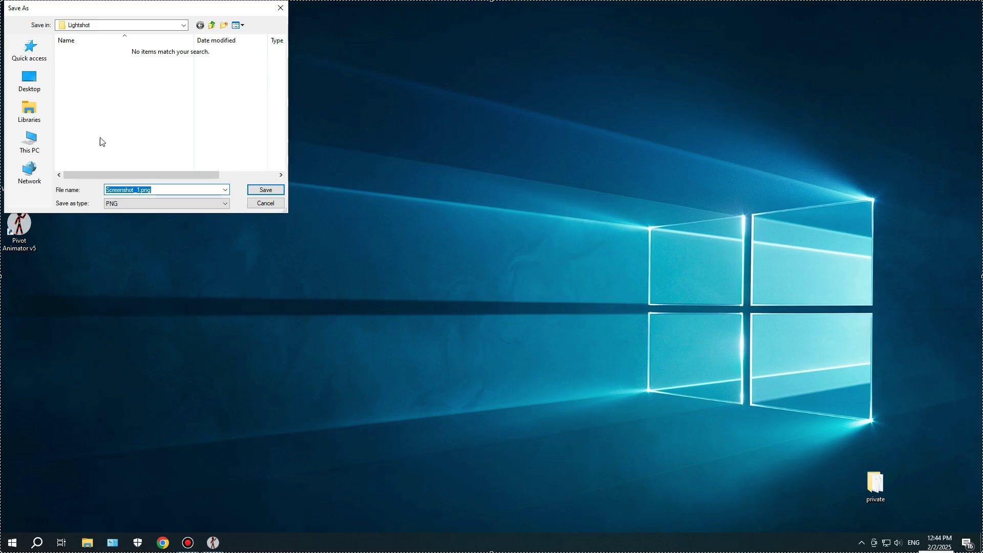
click(29, 79)
key(Return)
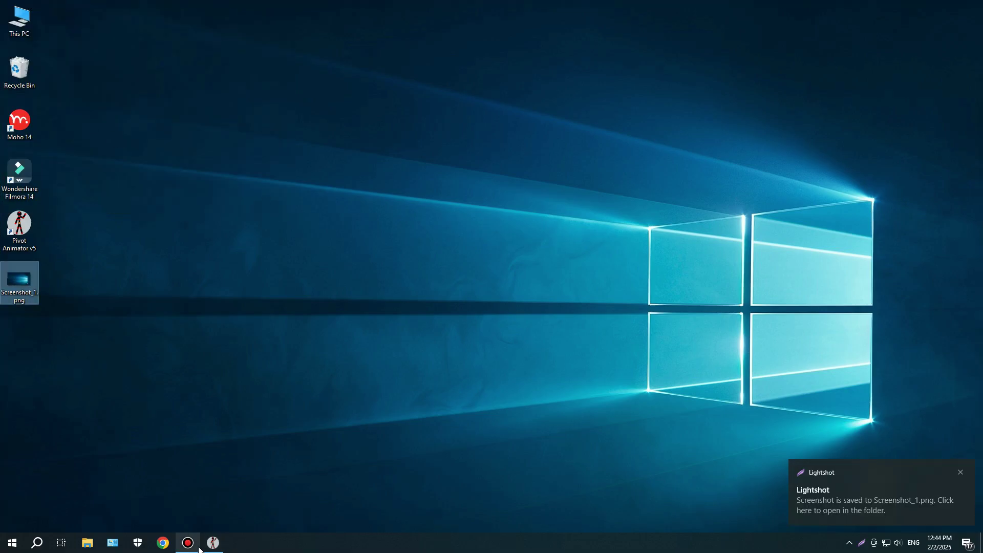
Switch back to Pivot Animator and try to bring Screenshot_1.png in directly from the desktop
click(212, 542)
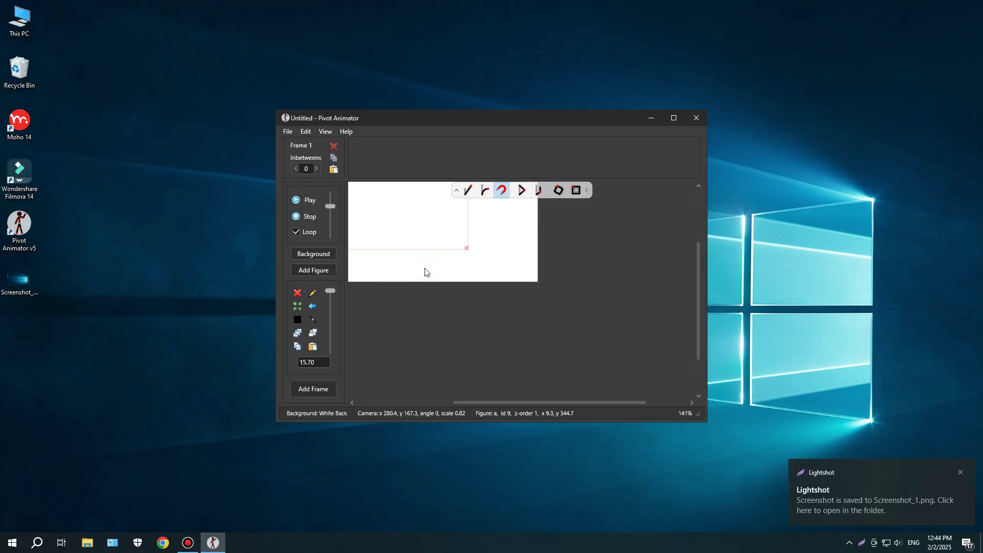
double_click(435, 122)
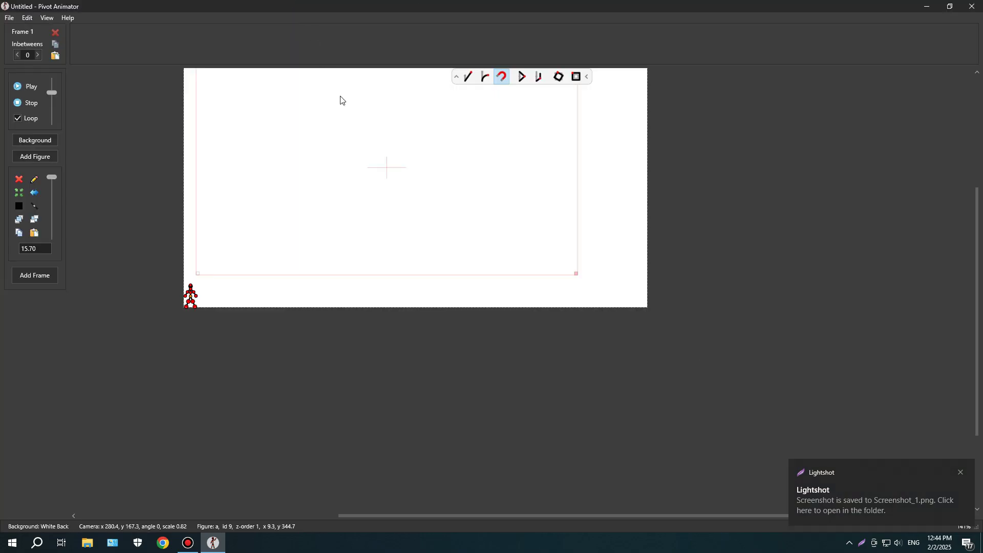
double_click(236, 4)
drag(17, 296, 232, 137)
double_click(220, 14)
Load Screenshot_1.png from the Desktop as the animation's background image
click(10, 17)
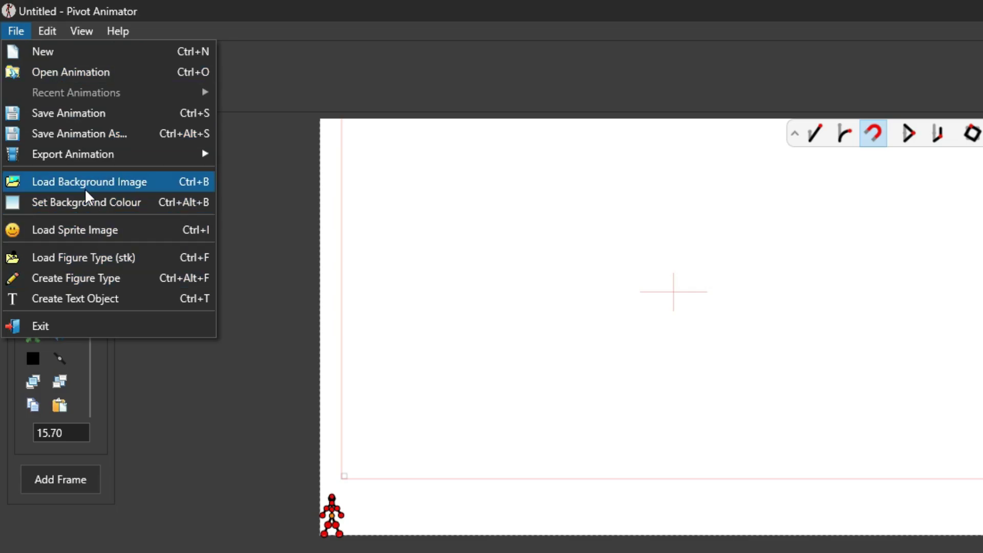
click(84, 185)
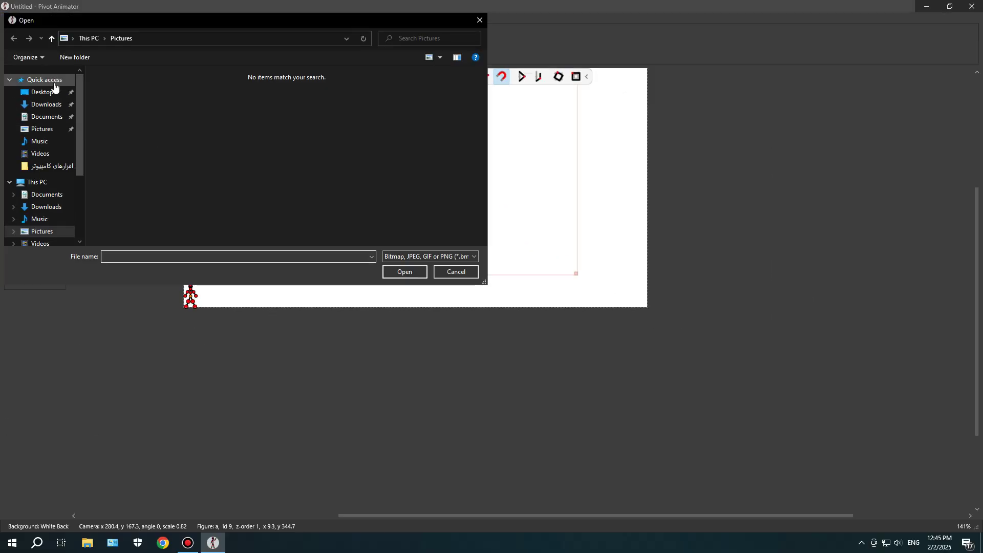
click(46, 92)
double_click(172, 112)
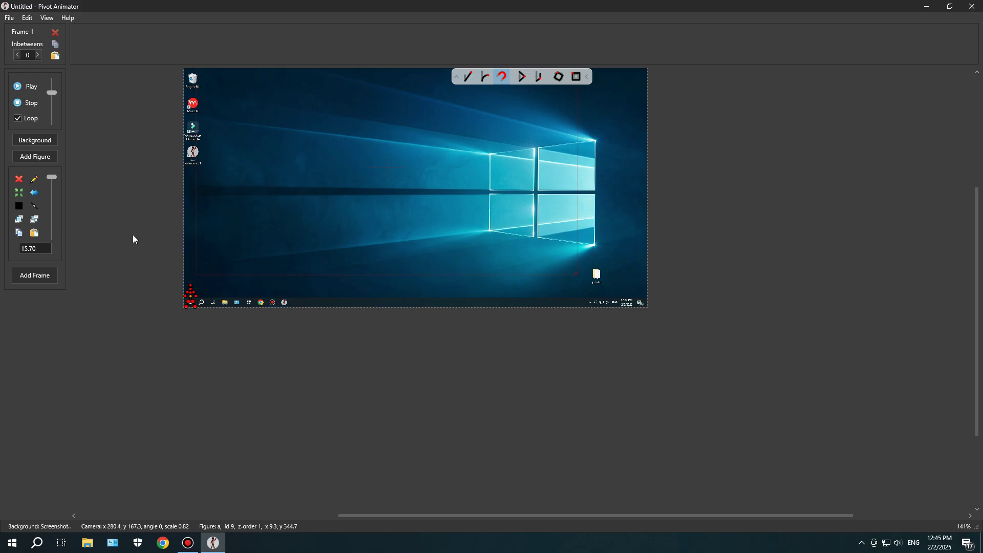
scroll(252, 254, up, 10)
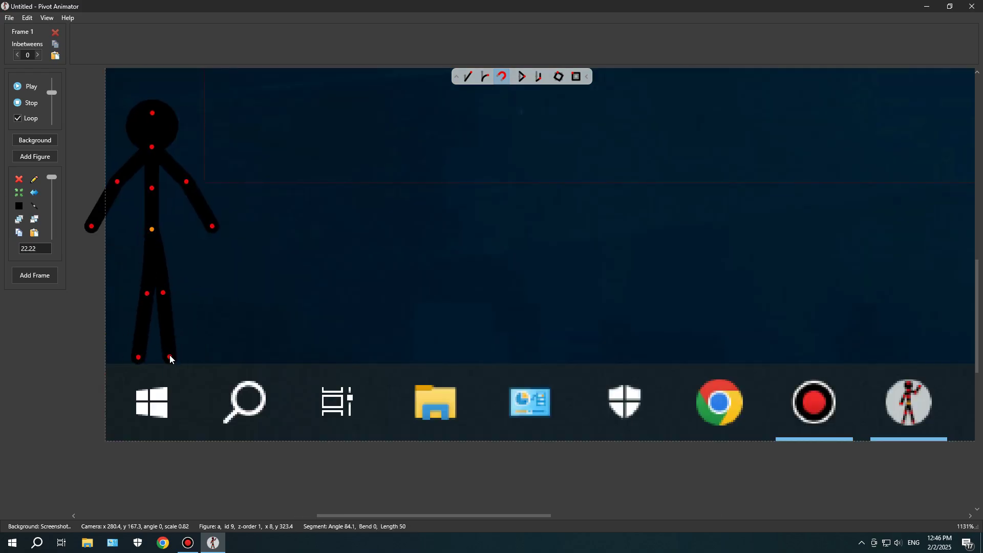
Pose figure "a" standing in side view, with both arms hanging down and its head tilted slightly forward
drag(152, 229, 165, 229)
drag(199, 182, 181, 191)
drag(164, 147, 173, 147)
drag(131, 179, 151, 191)
drag(136, 235, 178, 227)
drag(145, 228, 150, 231)
Change the standing figure's color to cyan
click(19, 203)
click(177, 165)
click(150, 284)
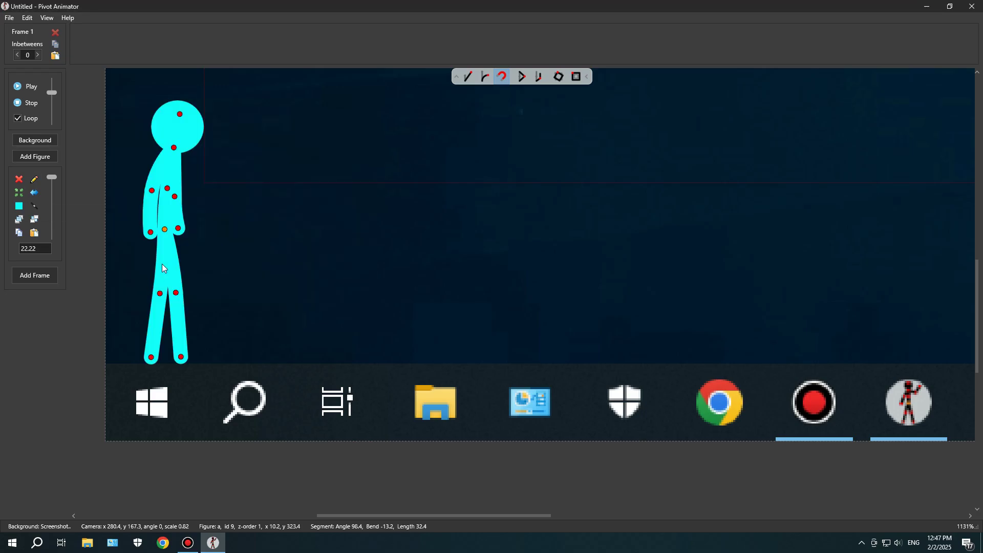
scroll(193, 254, down, 3)
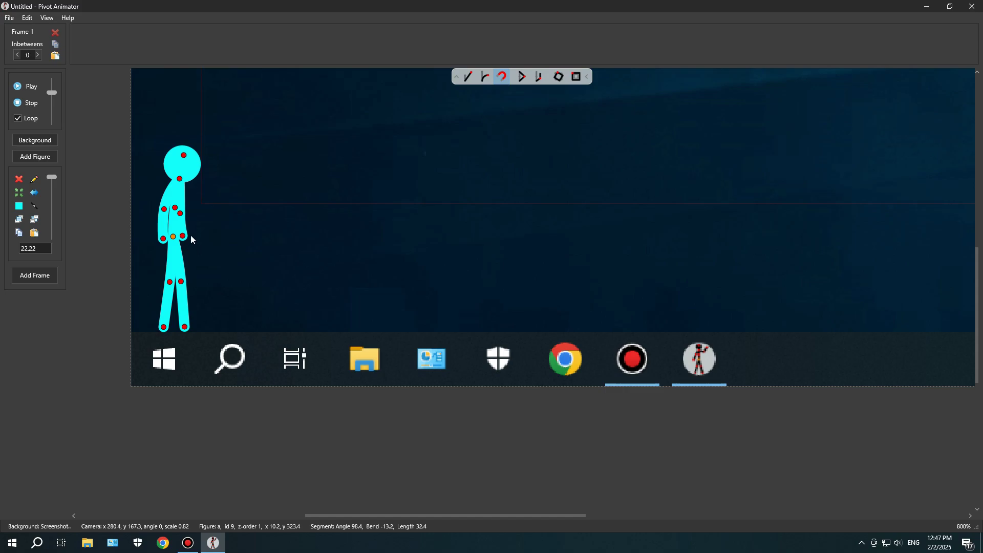
scroll(190, 235, down, 1)
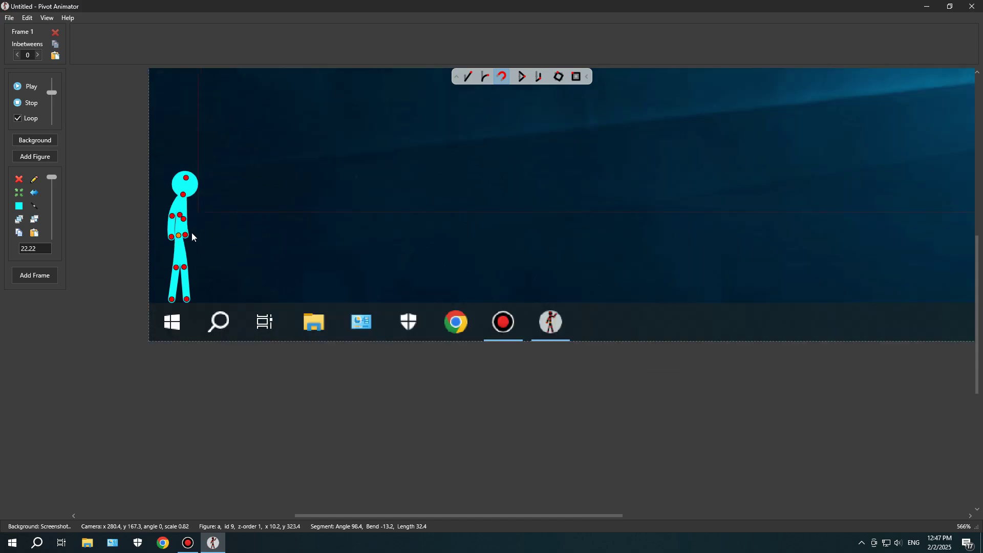
Open figure "a" in the Figure Builder and add a short round line segment to each hand and foot
click(34, 192)
scroll(200, 183, down, 2)
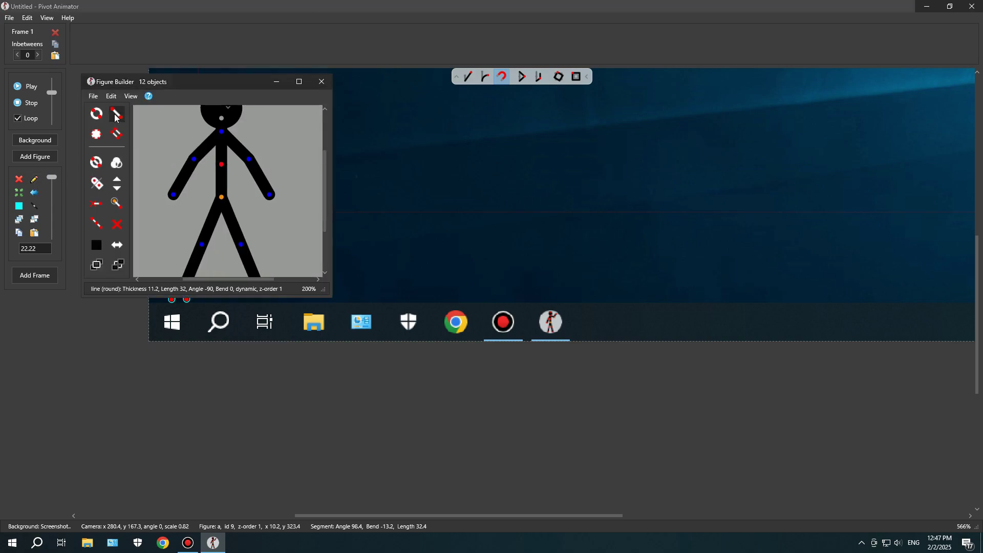
drag(173, 195, 170, 198)
drag(270, 195, 272, 199)
scroll(259, 180, down, 2)
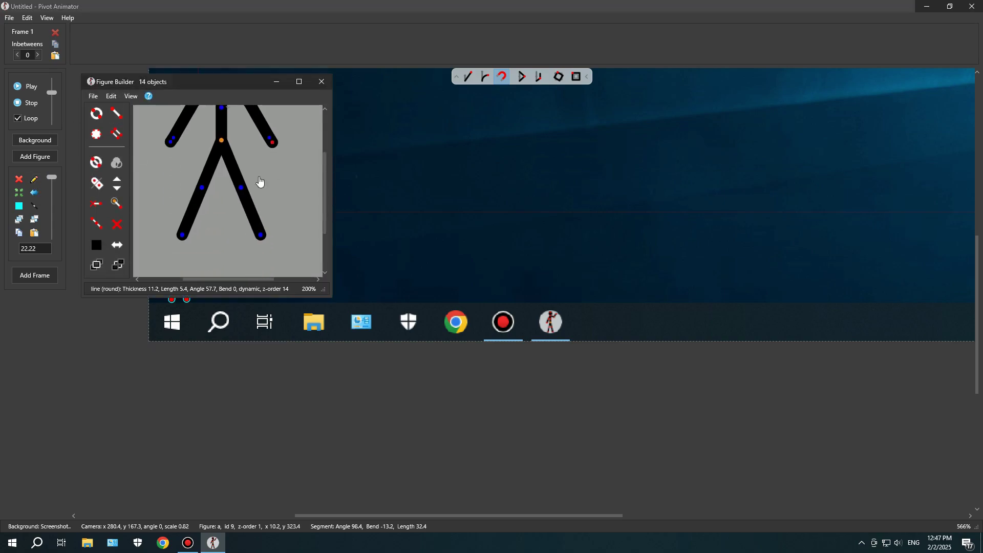
drag(261, 235, 263, 237)
drag(182, 235, 179, 237)
Add the edited figure to the animation under the name "a"
scroll(189, 243, down, 1)
scroll(181, 180, up, 1)
click(94, 96)
click(121, 162)
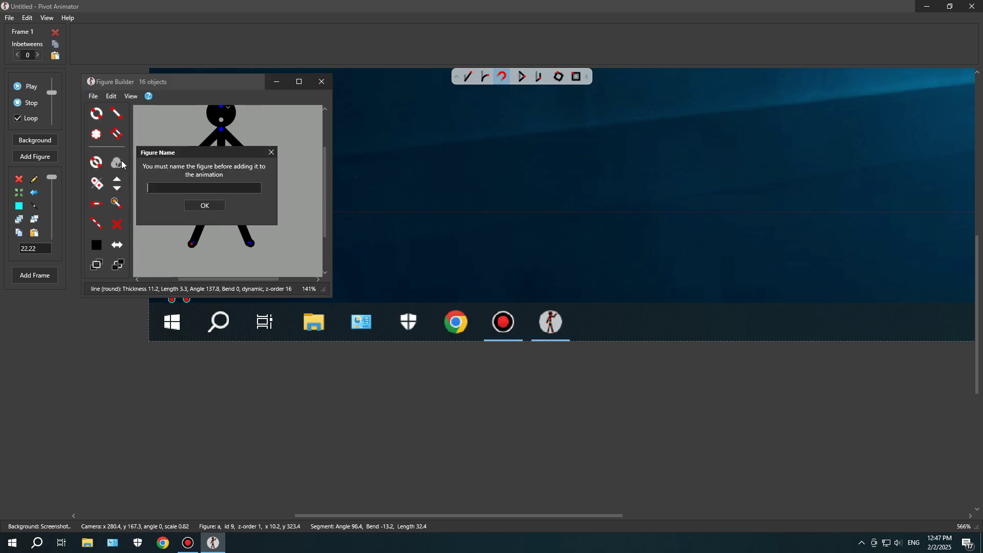
text(a)
key(Return)
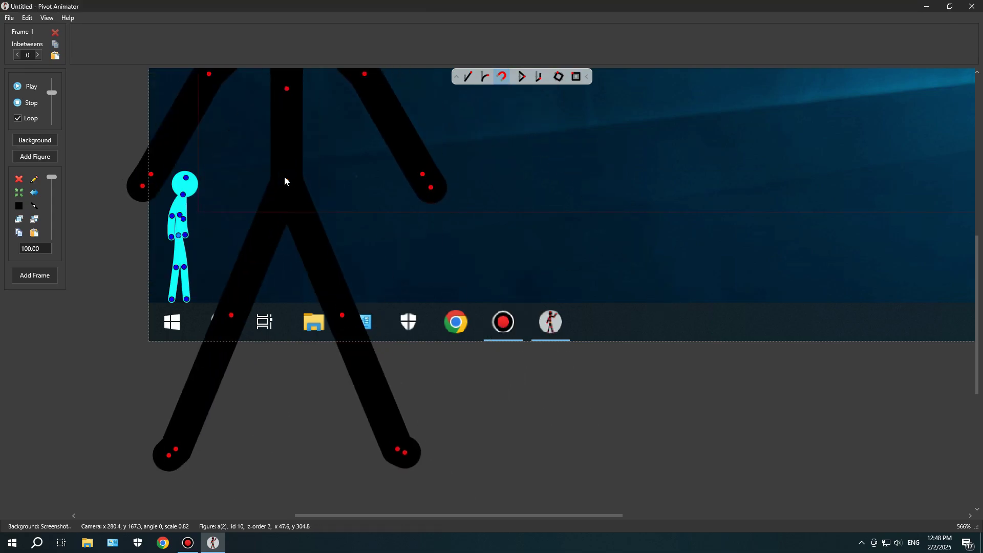
Shrink the newly added figure to 21.66 at the canvas's lower-left corner and delete the old cyan figure
click(575, 76)
drag(283, 85, 283, 156)
scroll(196, 231, up, 2)
drag(282, 178, 248, 250)
drag(160, 238, 154, 234)
key(Delete)
click(527, 292)
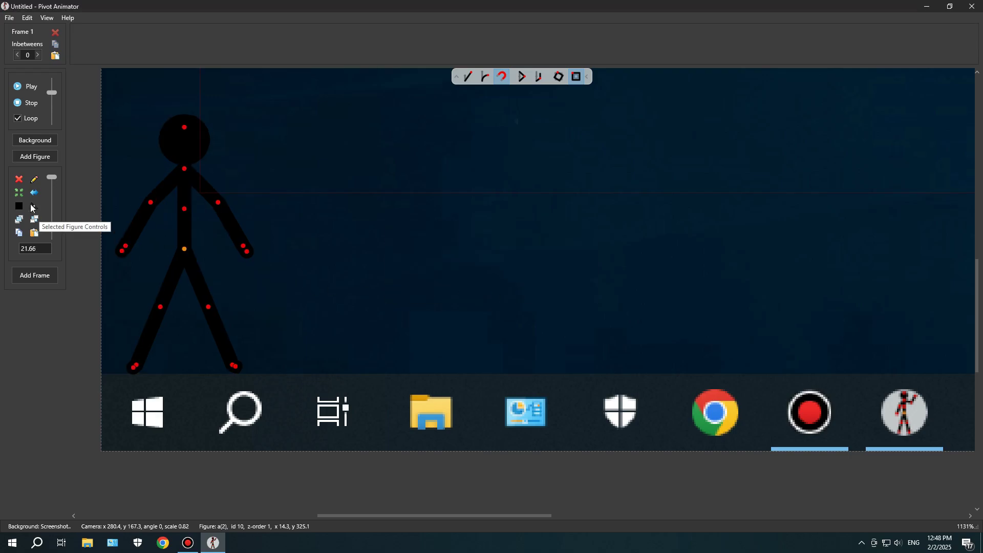
Change the new black figure's color to cyan
click(19, 206)
click(180, 164)
click(150, 285)
Bring the new figure's legs together and lower its arms beside the body for a side-view standing pose
drag(201, 300, 188, 306)
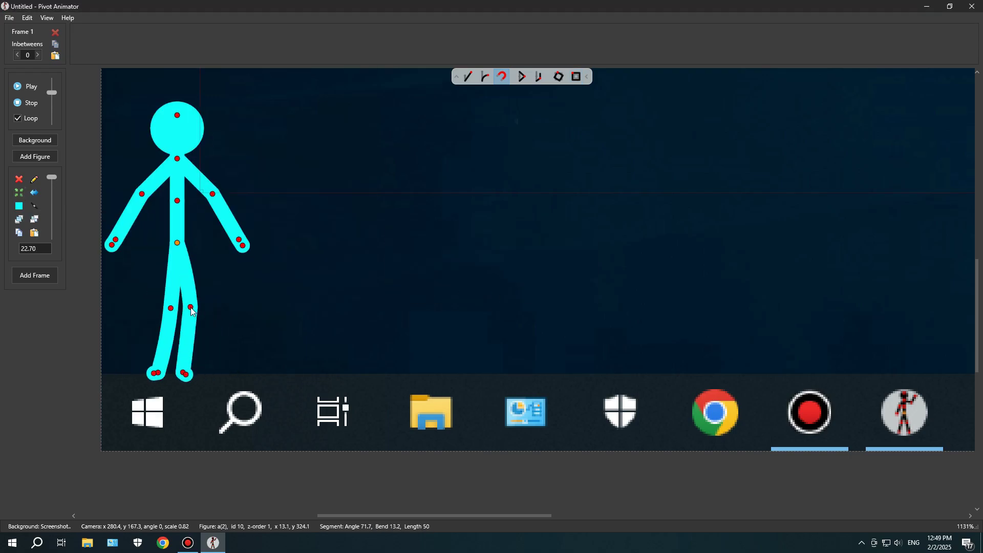
drag(175, 239, 172, 238)
drag(186, 305, 182, 303)
drag(107, 237, 128, 242)
drag(134, 190, 181, 198)
drag(204, 236, 175, 196)
Refine the standing figure's head and hands, and add the pose as frame 1
scroll(205, 93, up, 1)
drag(174, 119, 178, 128)
drag(132, 240, 141, 230)
drag(175, 243, 164, 243)
scroll(223, 269, down, 3)
click(33, 278)
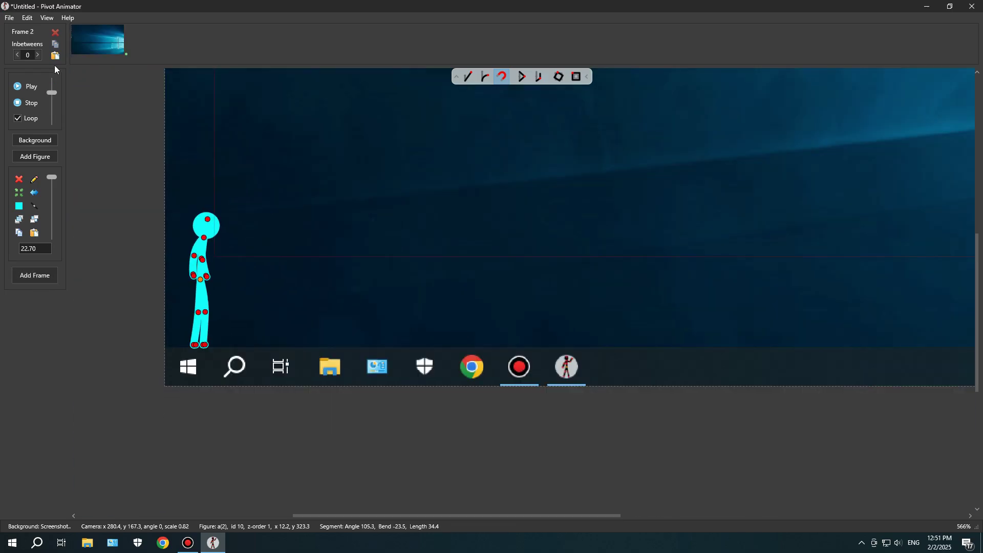
Reset the camera to its default, add the standing pose as frame 2 and open that frame for editing
click(47, 18)
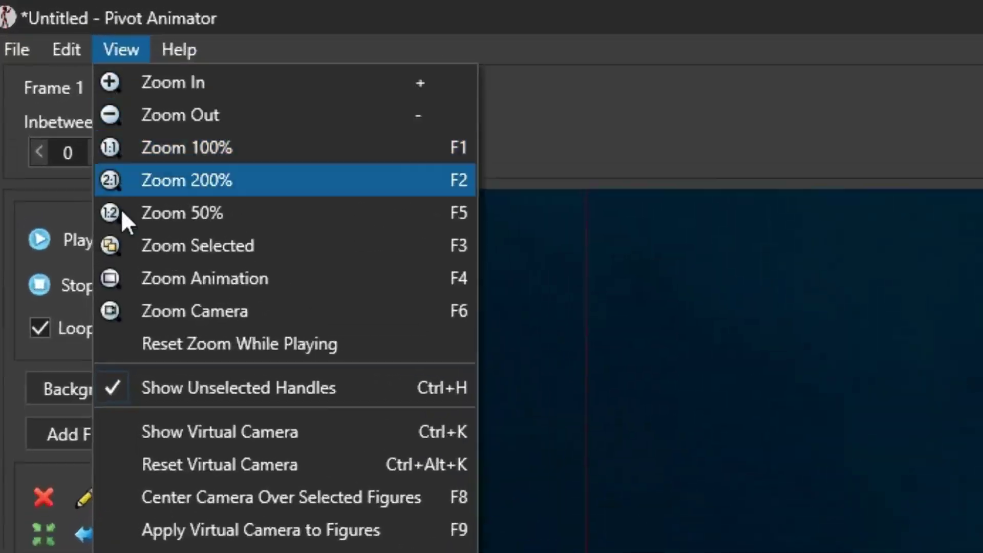
click(153, 495)
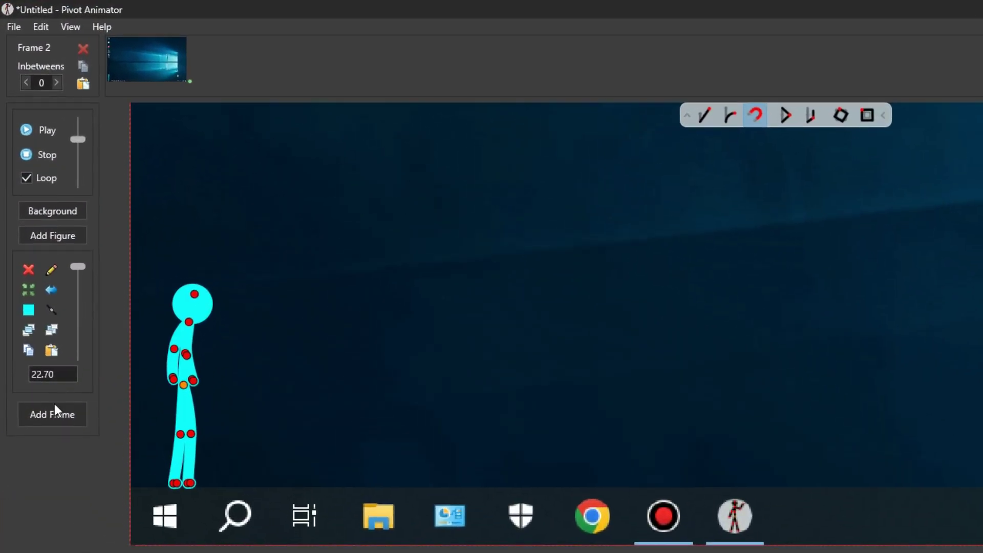
click(35, 276)
click(213, 64)
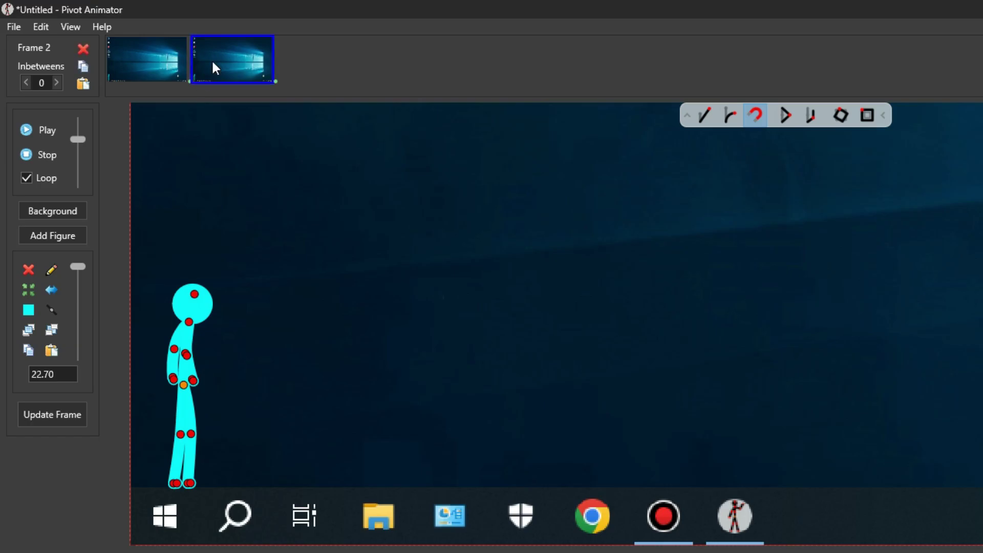
Move frame 2's figure forward, lean its torso and set its legs in a running start with the front knee bent
scroll(200, 383, up, 1)
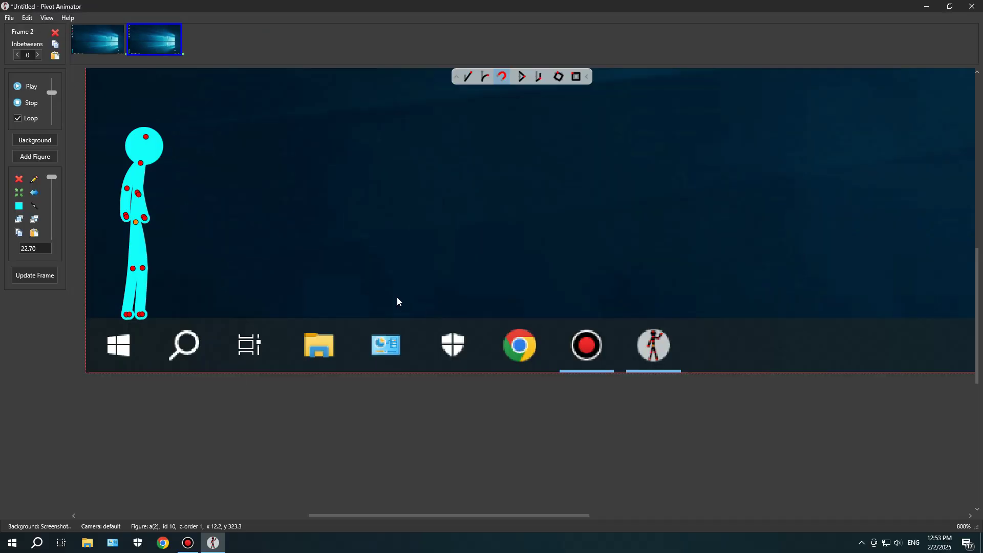
drag(137, 224, 181, 224)
scroll(152, 166, up, 2)
drag(320, 191, 384, 232)
drag(364, 417, 238, 346)
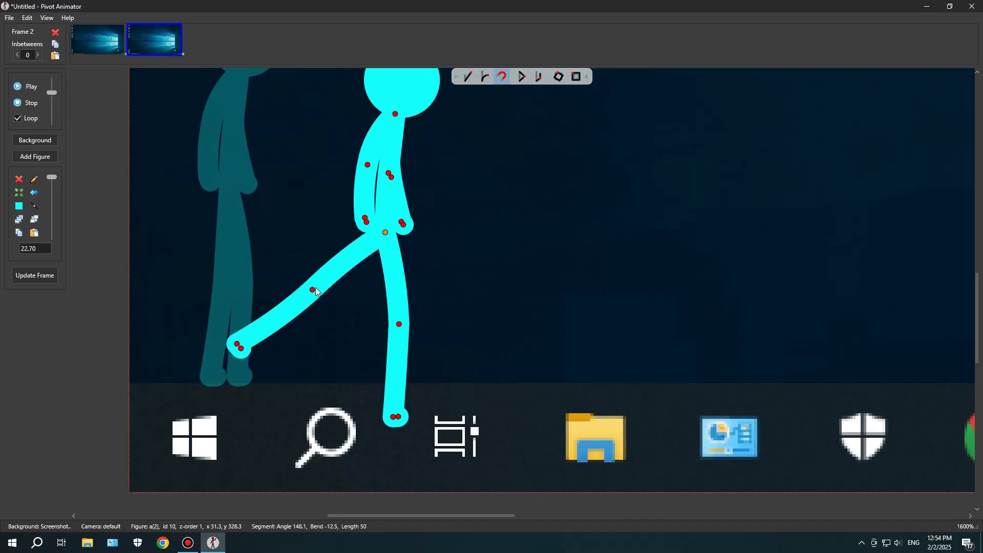
drag(385, 232, 387, 261)
drag(400, 353, 468, 310)
drag(538, 368, 381, 340)
drag(468, 310, 432, 296)
Swing the running figure's arms forward and back, and adjust its head and rear foot
drag(348, 209, 385, 224)
drag(385, 229, 453, 241)
drag(468, 149, 456, 138)
drag(172, 385, 159, 358)
mouse_move(322, 276)
mouse_down()
mouse_move(329, 300)
mouse_move(331, 286)
mouse_up()
drag(165, 368, 174, 383)
Fine-tune the torso, limbs and head of the running-start pose and save the changes to frame 2
scroll(152, 282, down, 1)
drag(355, 265, 335, 255)
drag(296, 226, 296, 227)
drag(343, 286, 350, 284)
scroll(328, 274, up, 2)
drag(387, 112, 390, 115)
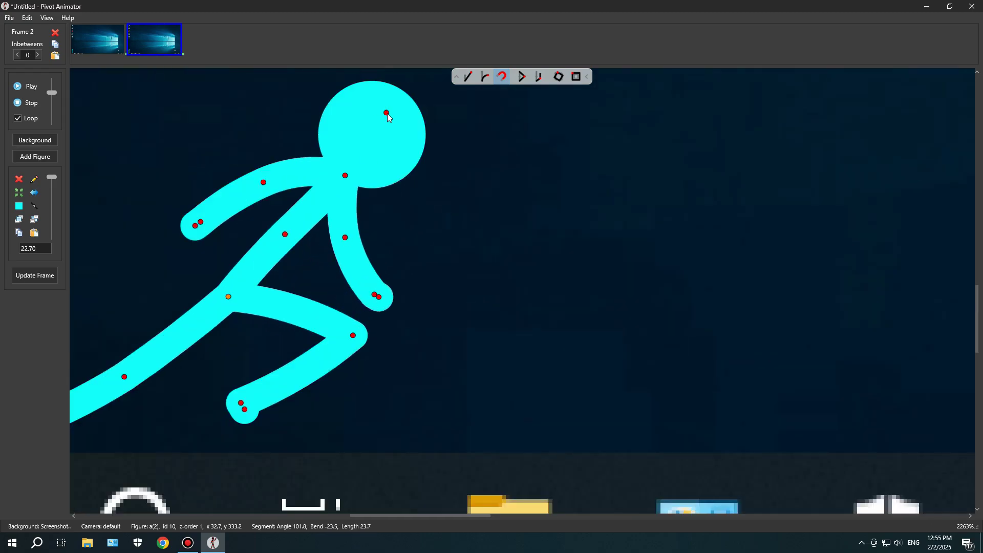
scroll(346, 287, down, 2)
drag(304, 235, 305, 228)
drag(349, 312, 352, 304)
drag(344, 263, 357, 261)
drag(400, 338, 386, 338)
click(40, 298)
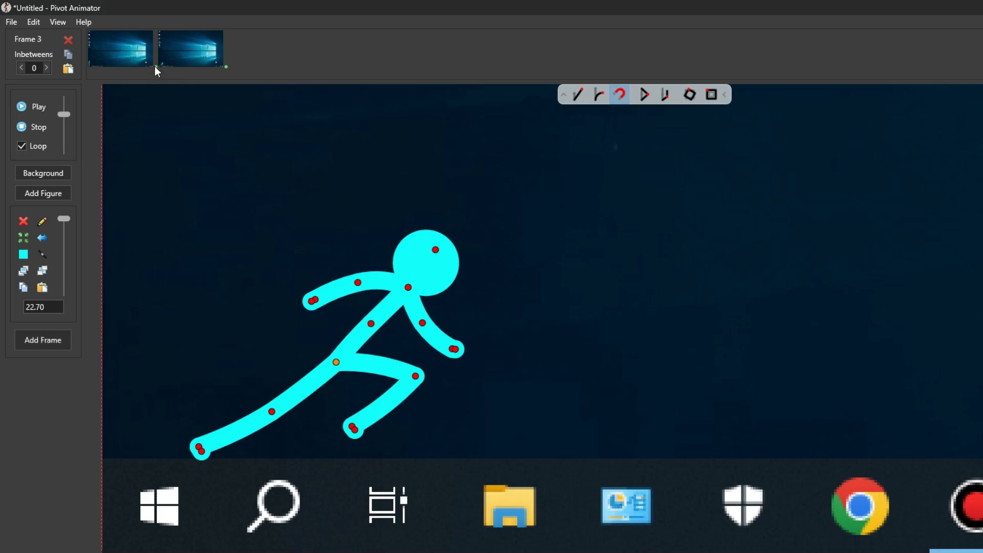
Set 4 inbetweens between frames 1 and 2, and play the animation to preview the transition
click(176, 64)
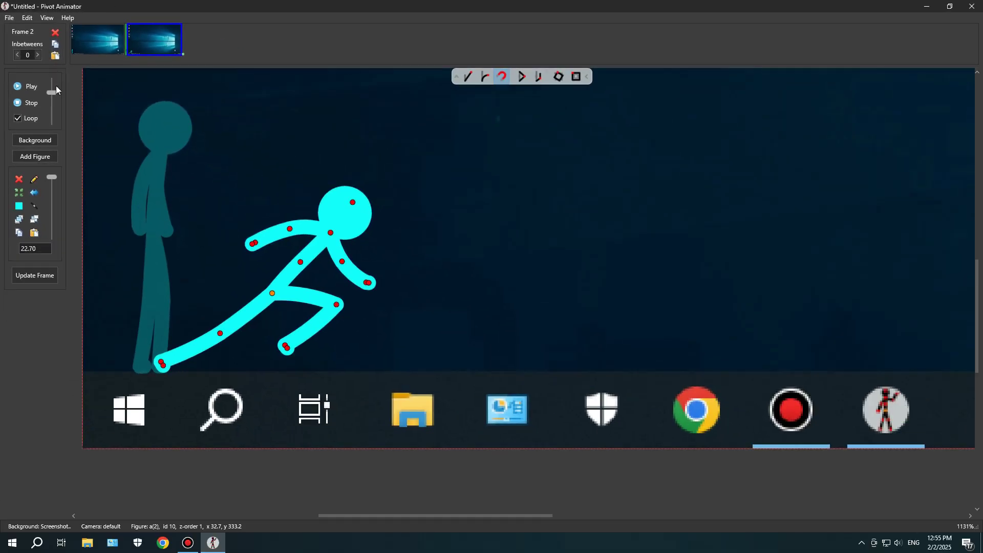
click(31, 86)
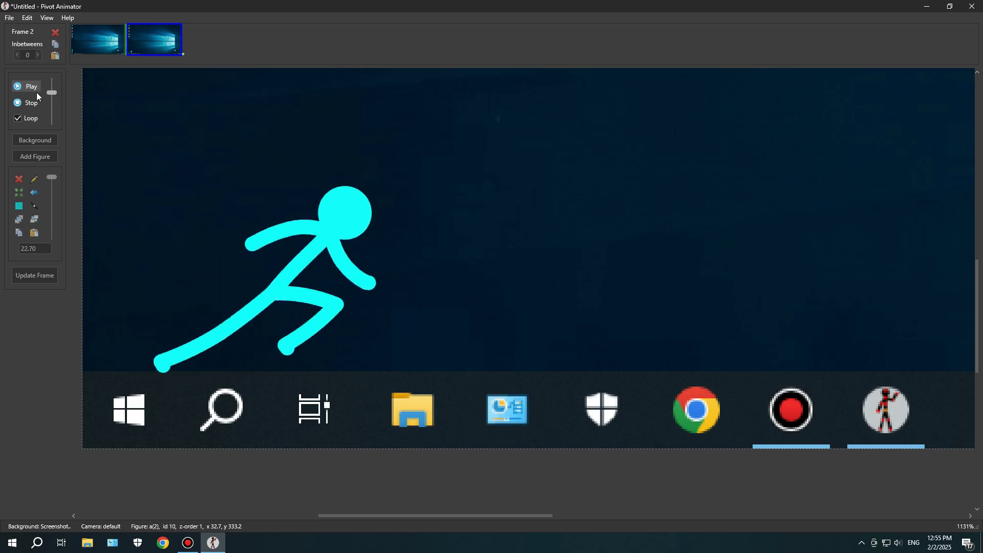
click(31, 103)
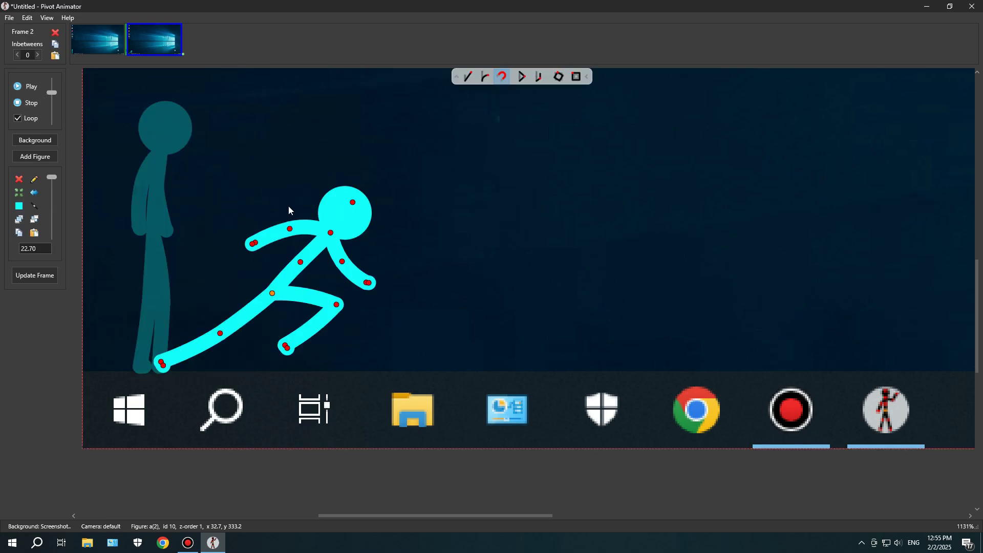
Update frame 2 with the running-start pose and return to the new frame 3
drag(437, 253, 419, 242)
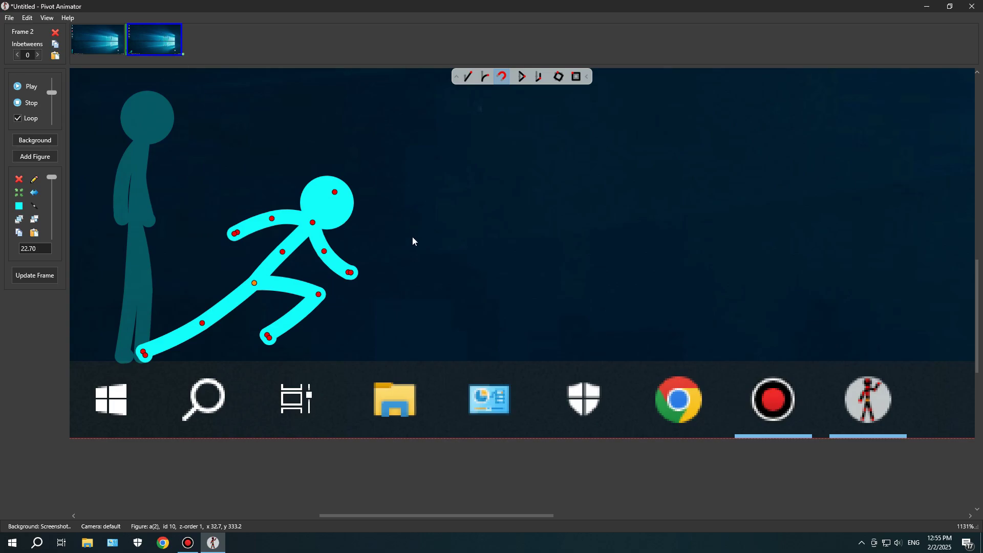
scroll(410, 237, down, 5)
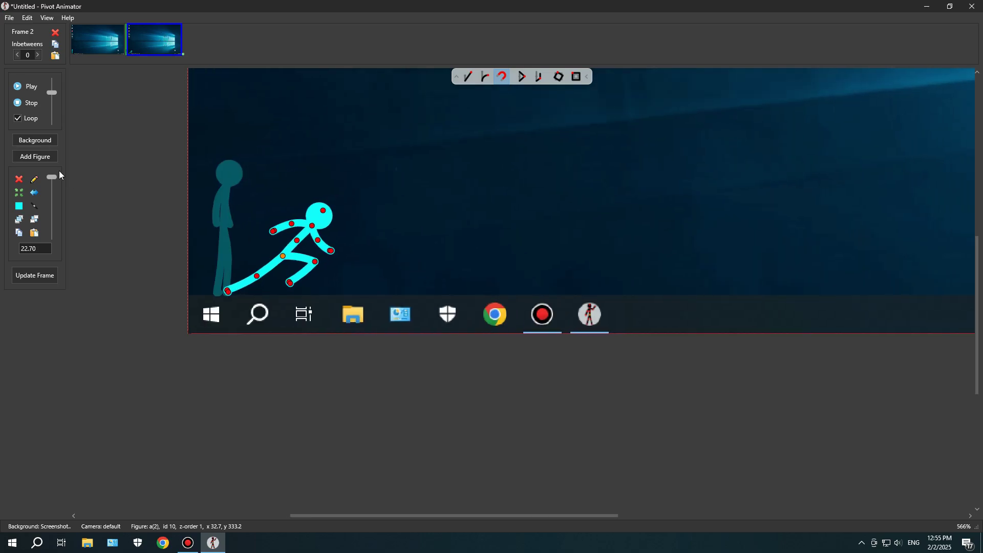
click(35, 276)
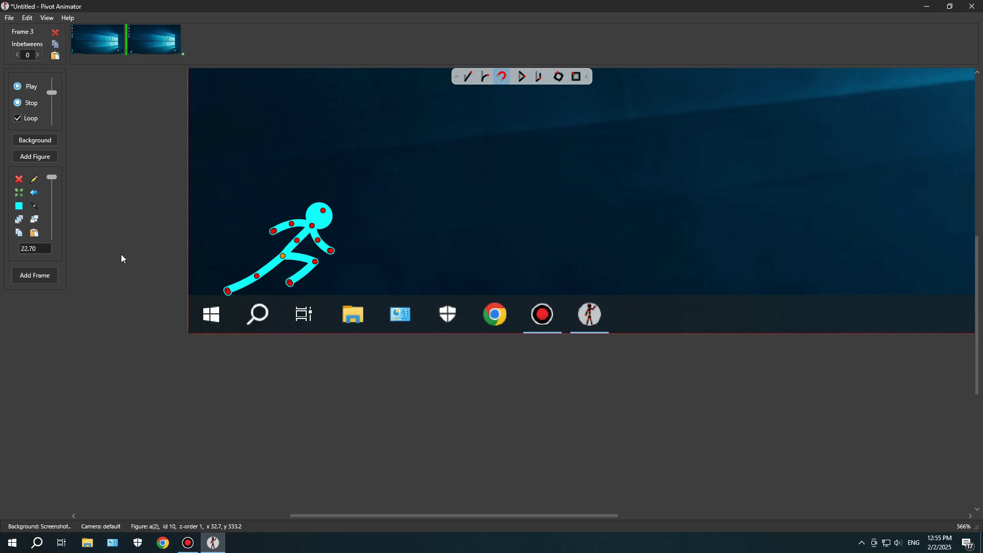
Step through frames 1 to 6 and examine how the run-cycle poses follow each other
click(101, 41)
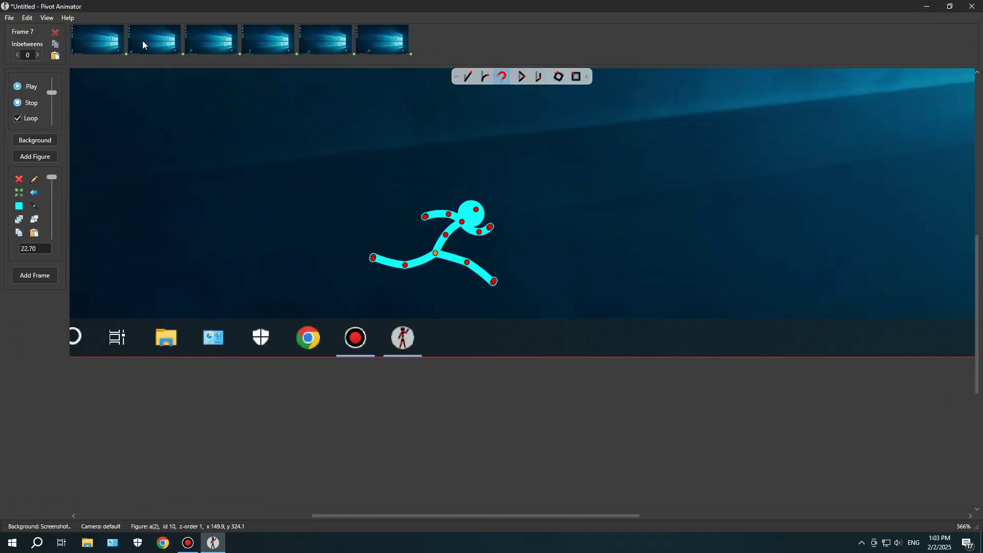
click(143, 41)
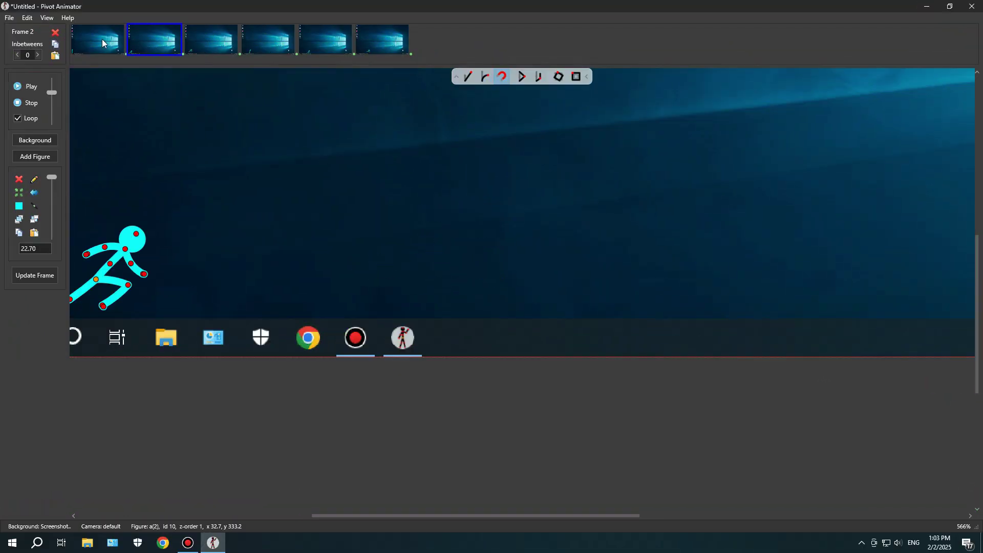
click(102, 39)
click(149, 41)
click(217, 47)
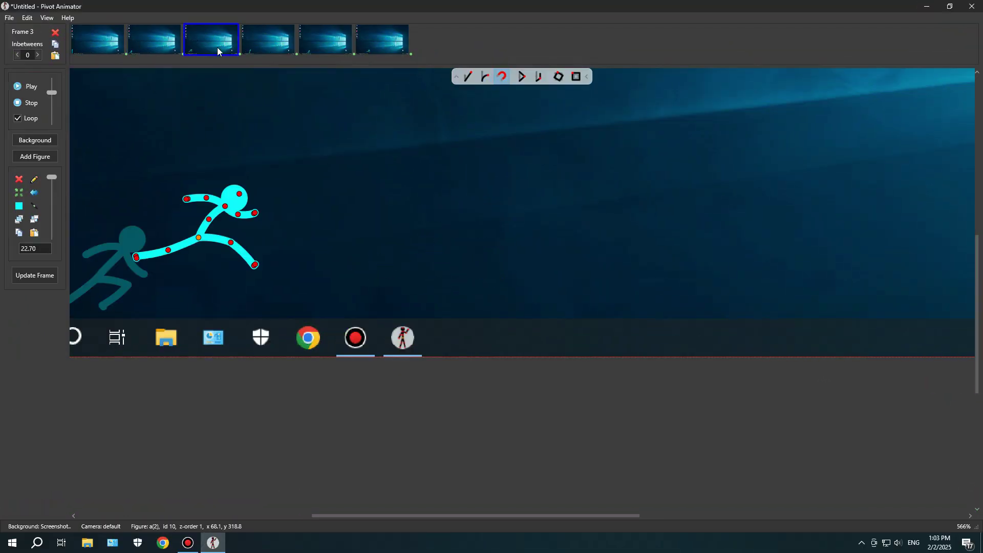
click(266, 46)
click(321, 50)
click(379, 44)
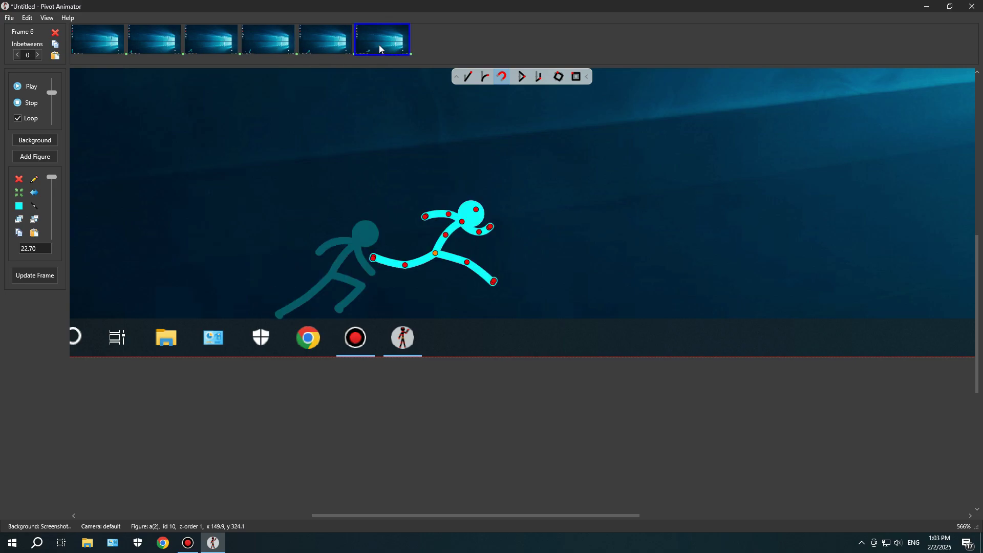
click(326, 45)
click(276, 40)
drag(340, 184, 315, 148)
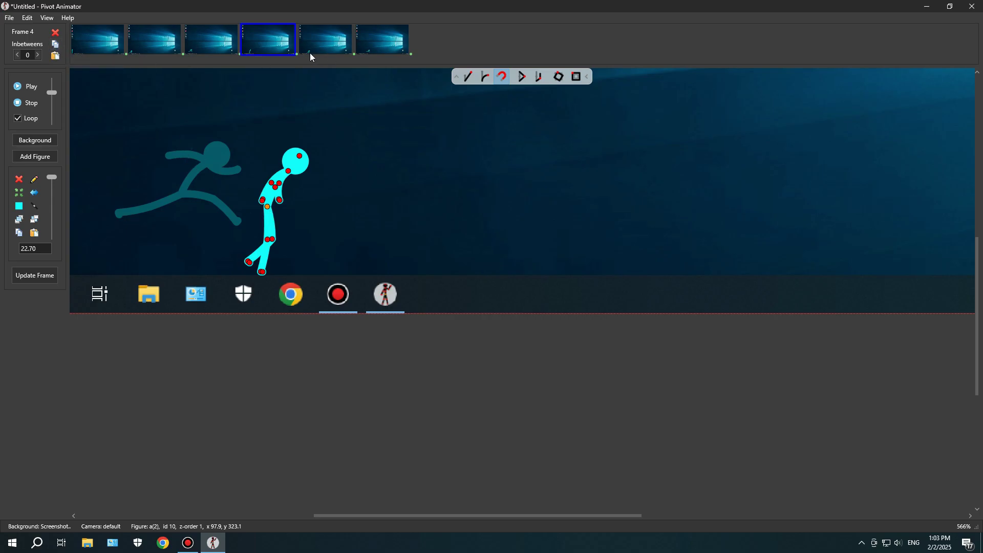
Paste a copy of frame 4 after frame 6 and move frame 7's figure ahead of the previous running pose
click(395, 41)
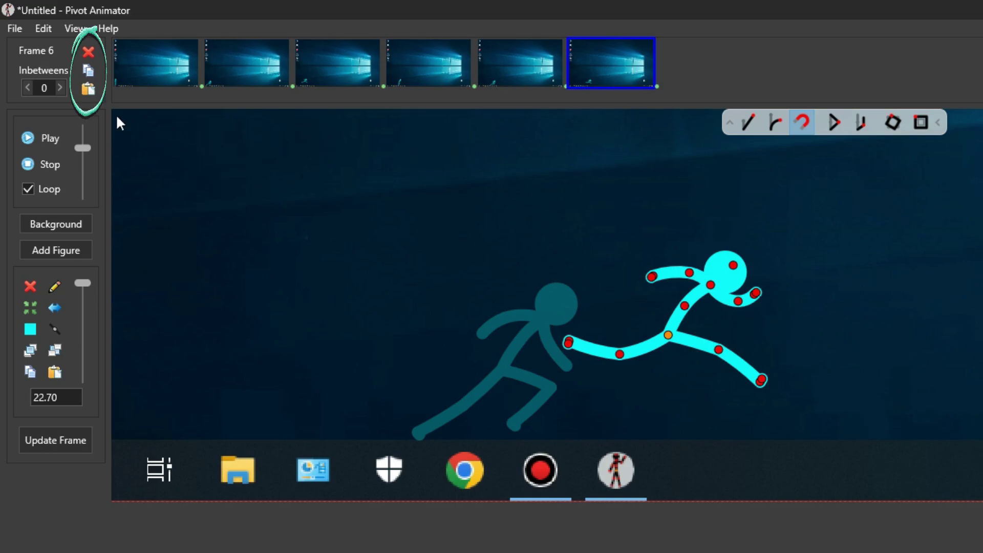
click(91, 94)
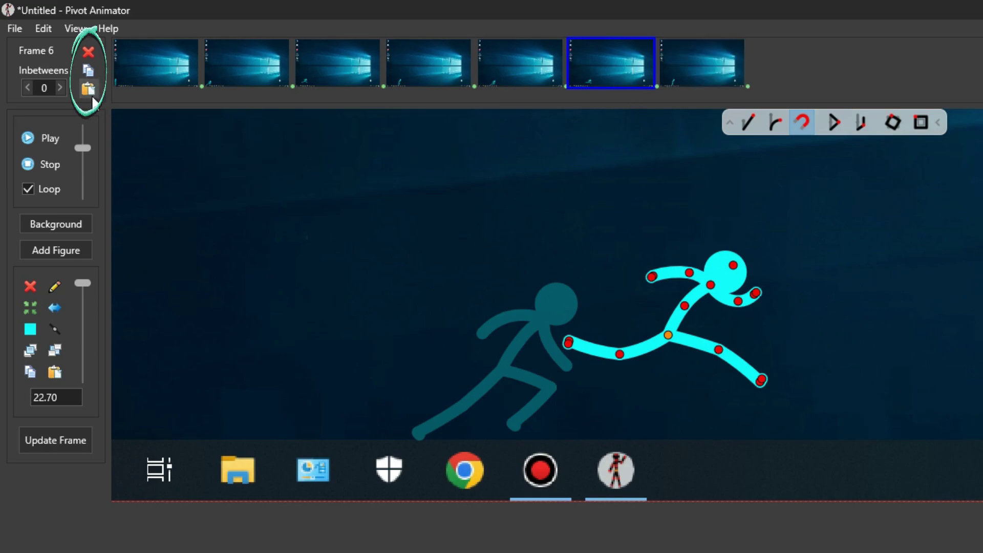
click(708, 78)
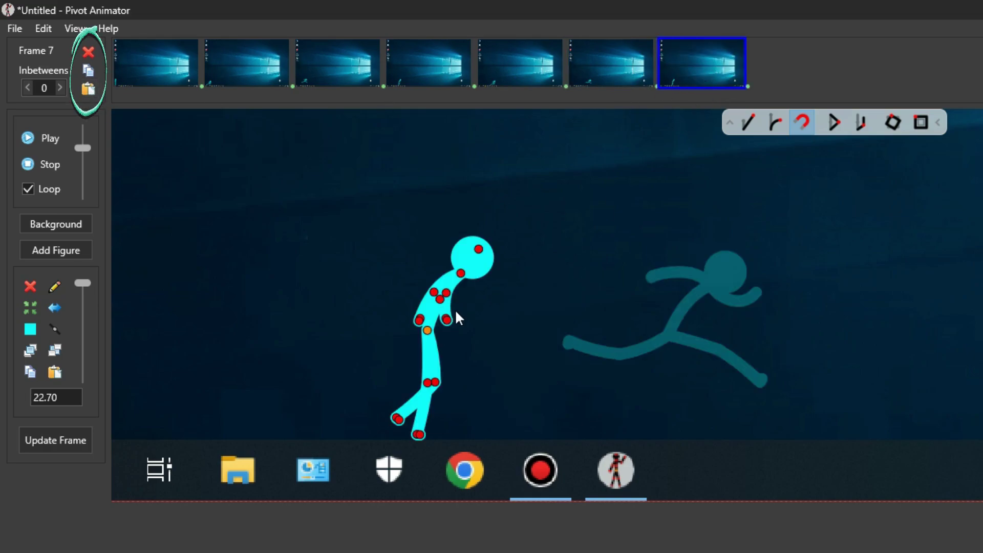
drag(428, 330, 802, 329)
scroll(779, 344, up, 2)
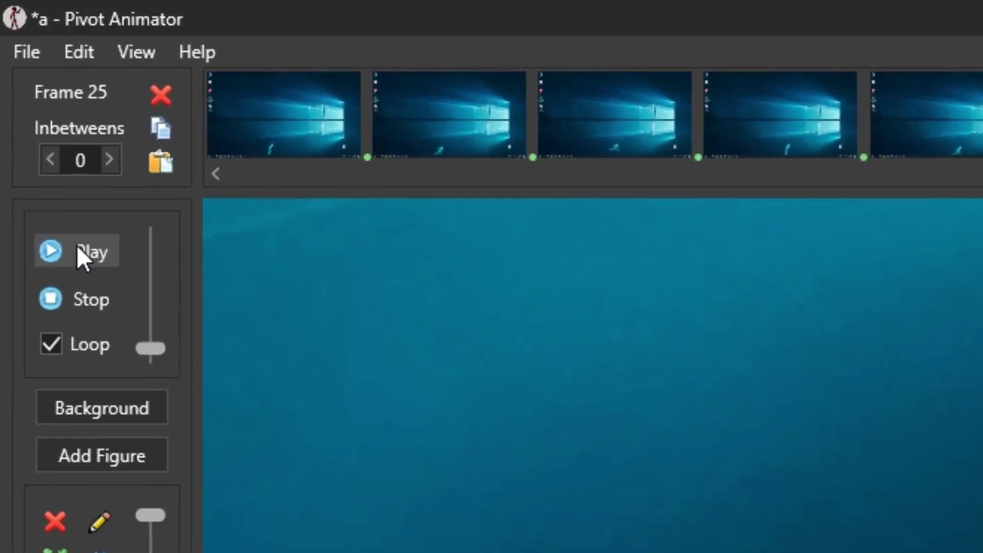
Play and stop the full running animation, and return to frame 1 at the start of the timeline
click(27, 86)
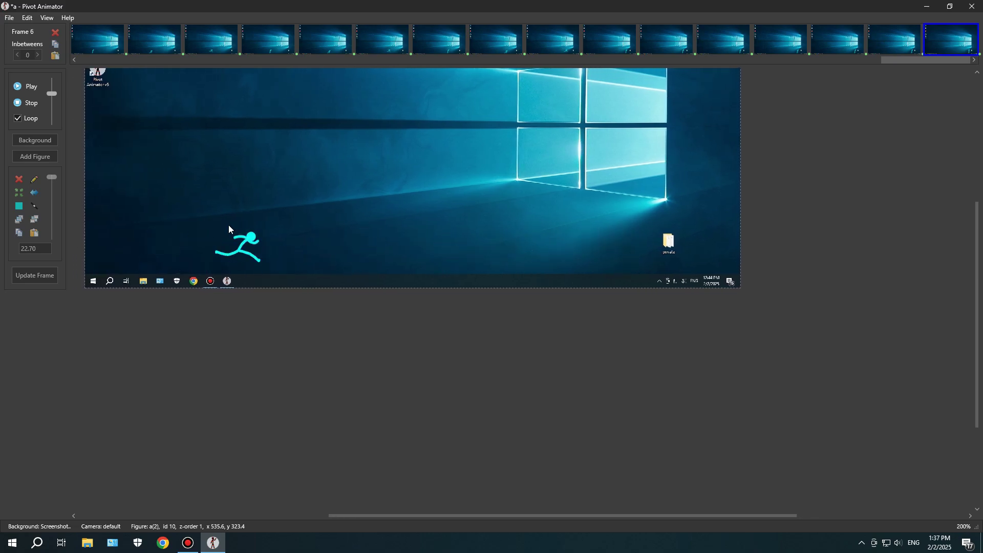
click(25, 102)
click(92, 44)
click(74, 61)
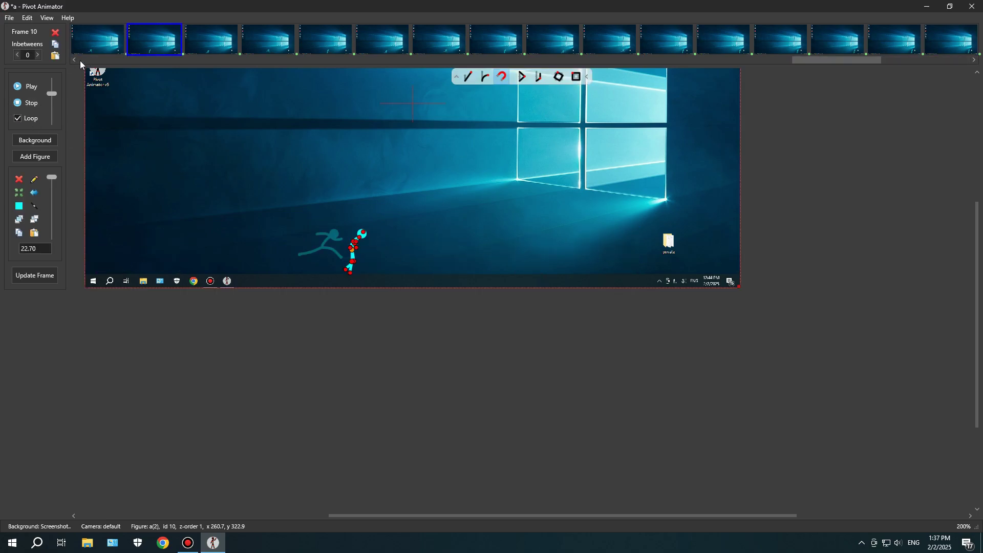
click(90, 61)
click(90, 60)
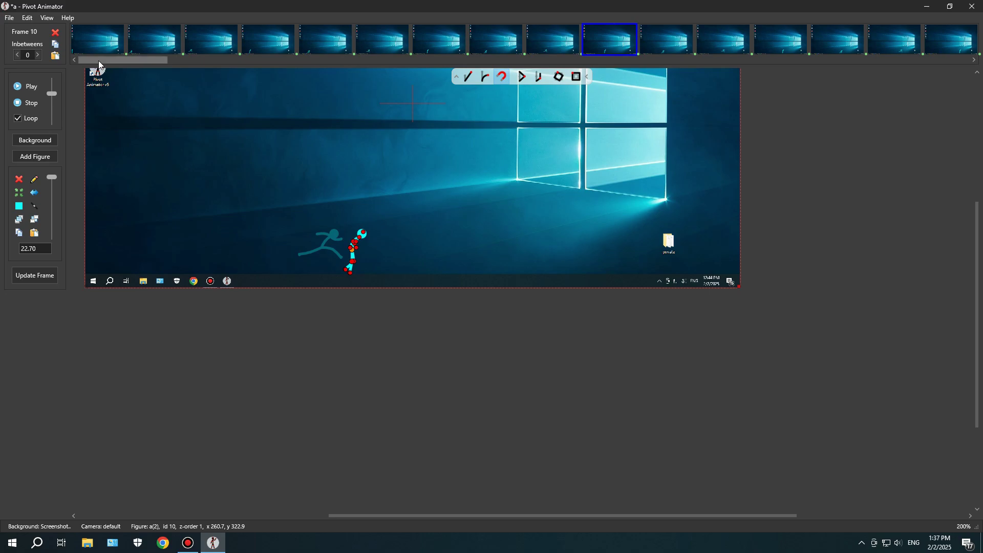
click(94, 38)
Set 3 inbetweens between the opening frames of the run and return to frame 2 after previewing it
drag(158, 221, 256, 219)
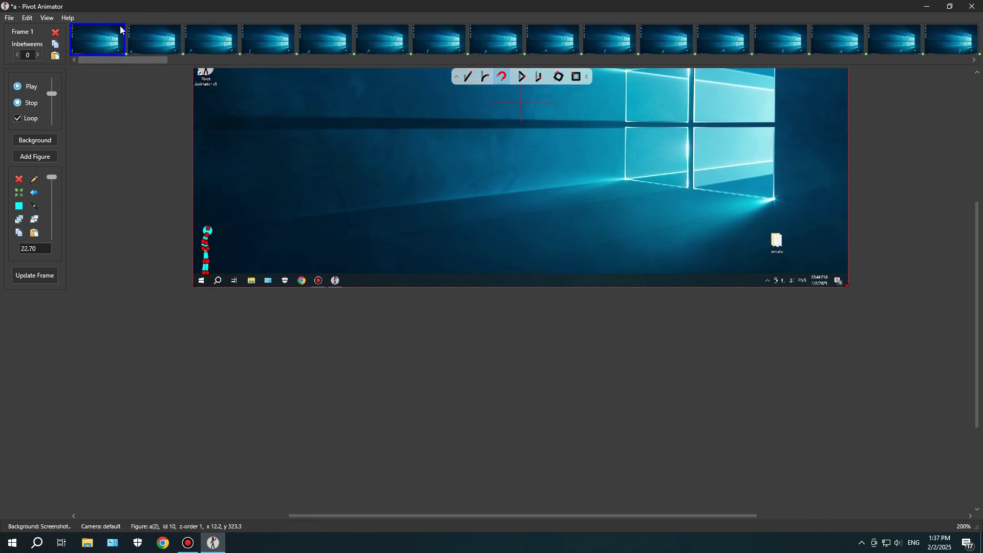
mouse_move(135, 59)
mouse_down()
mouse_move(237, 62)
mouse_move(143, 58)
mouse_up()
click(142, 45)
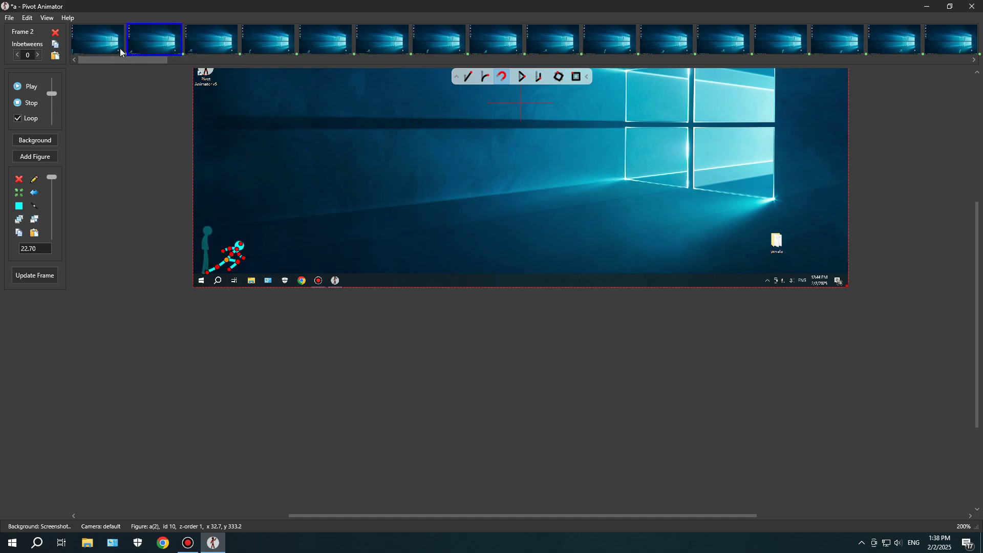
scroll(121, 48, down, 1)
scroll(120, 48, down, 2)
scroll(123, 53, up, 3)
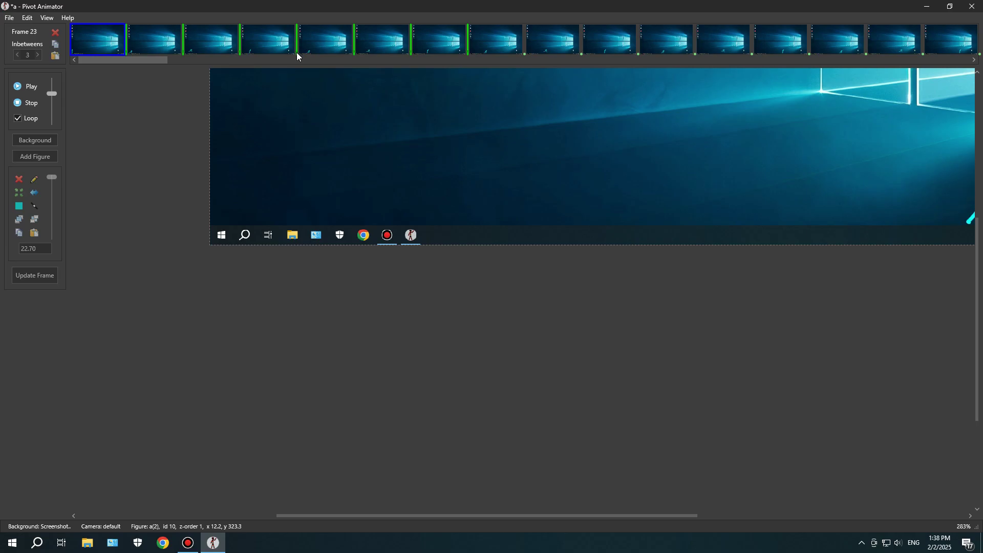
click(141, 44)
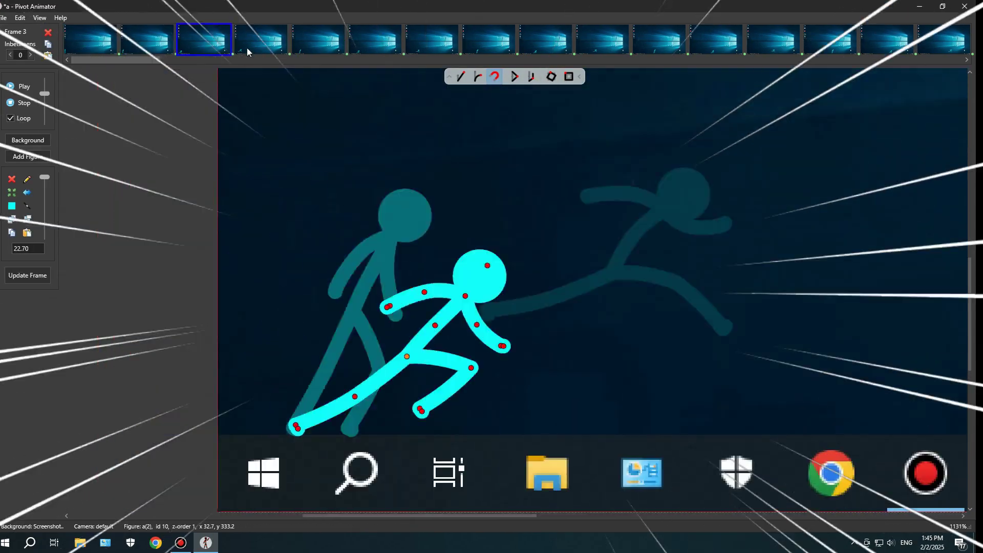
Check the running poses in frames 10 and 11, and play the animation with the whole desktop background in view
right_click(270, 49)
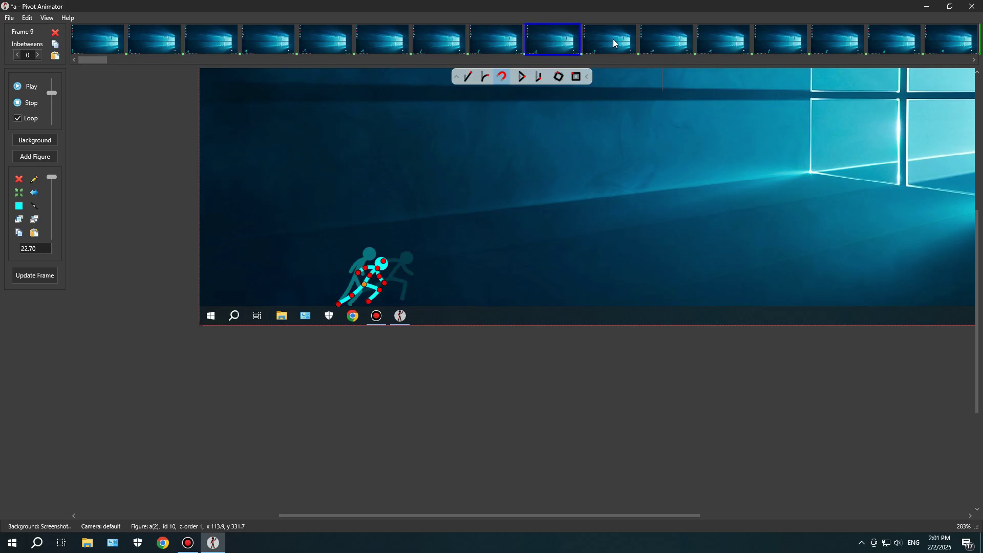
click(612, 38)
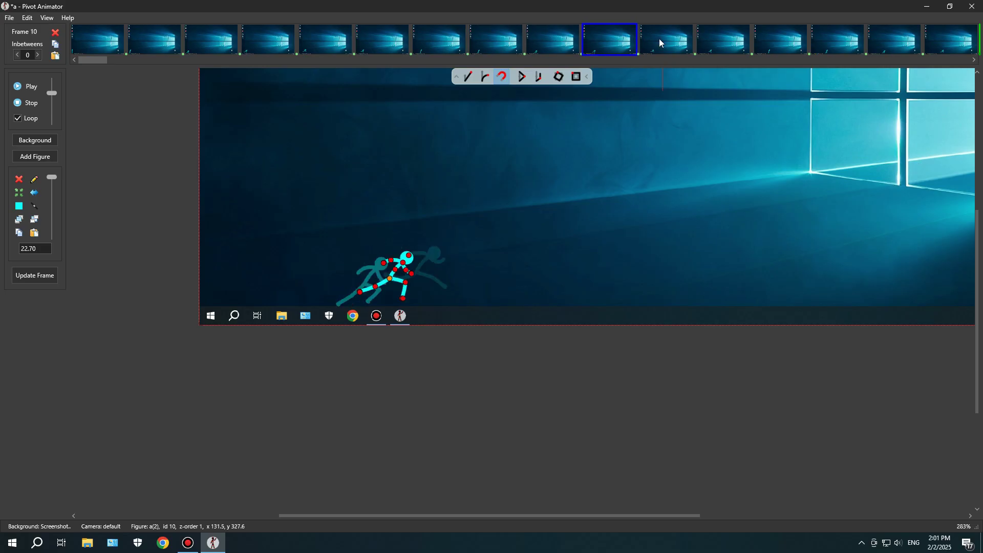
click(659, 38)
click(30, 88)
scroll(290, 222, down, 2)
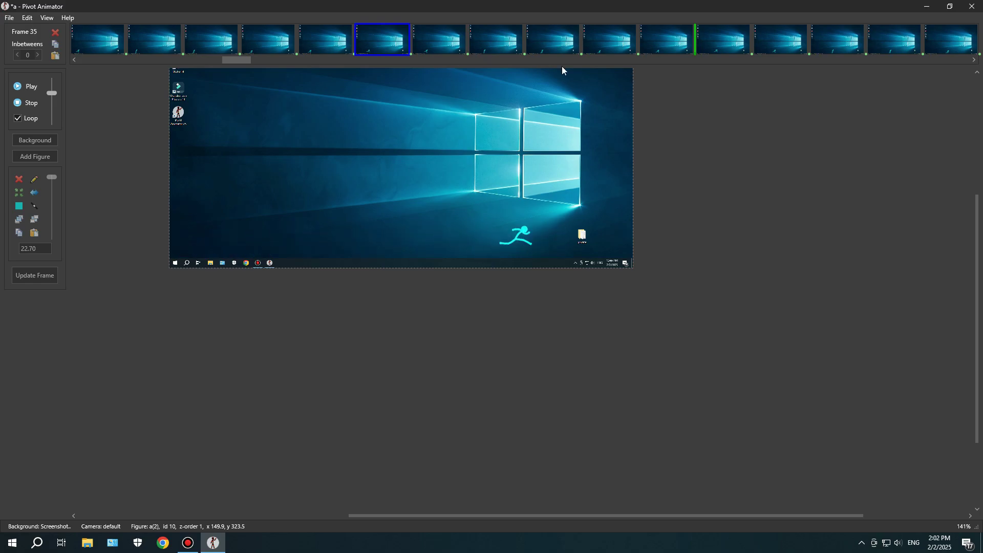
Examine the running poses around frames 16 and 17, and return to frame 10
drag(142, 48, 290, 45)
click(671, 44)
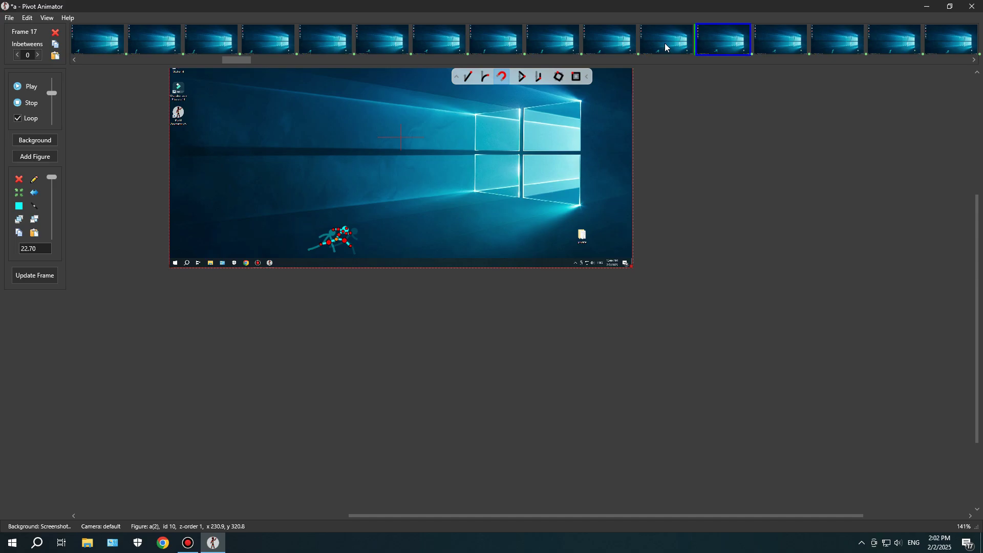
click(665, 43)
click(720, 42)
click(313, 45)
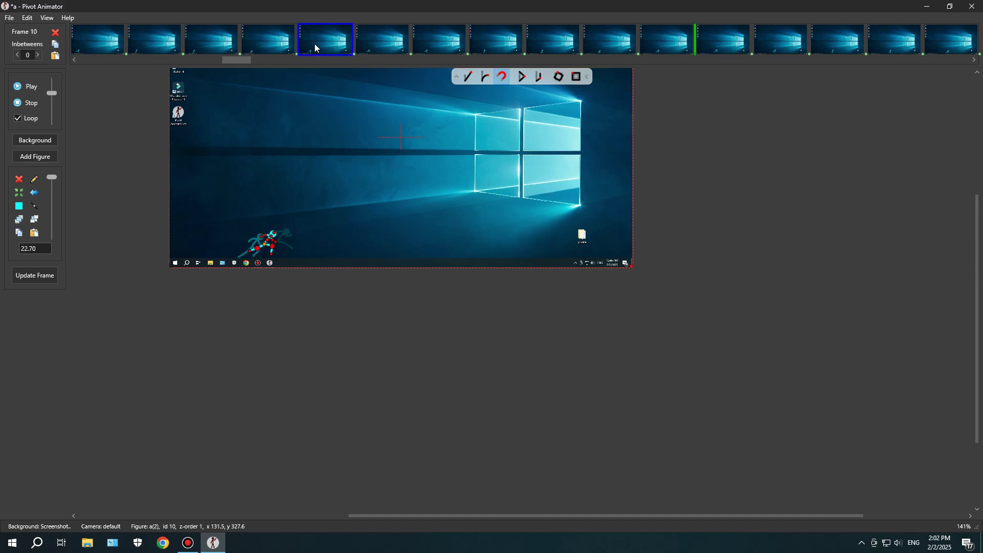
Compare the poses in frames 10 and 11, and set 1 inbetween for frame 10
click(373, 39)
click(317, 43)
click(355, 55)
click(355, 55)
drag(355, 55, 339, 64)
drag(250, 60, 458, 63)
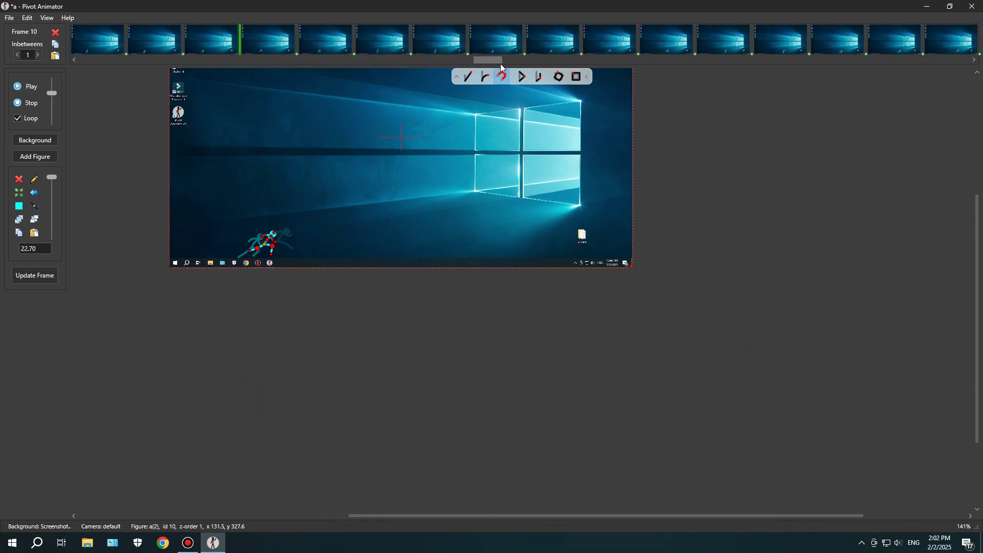